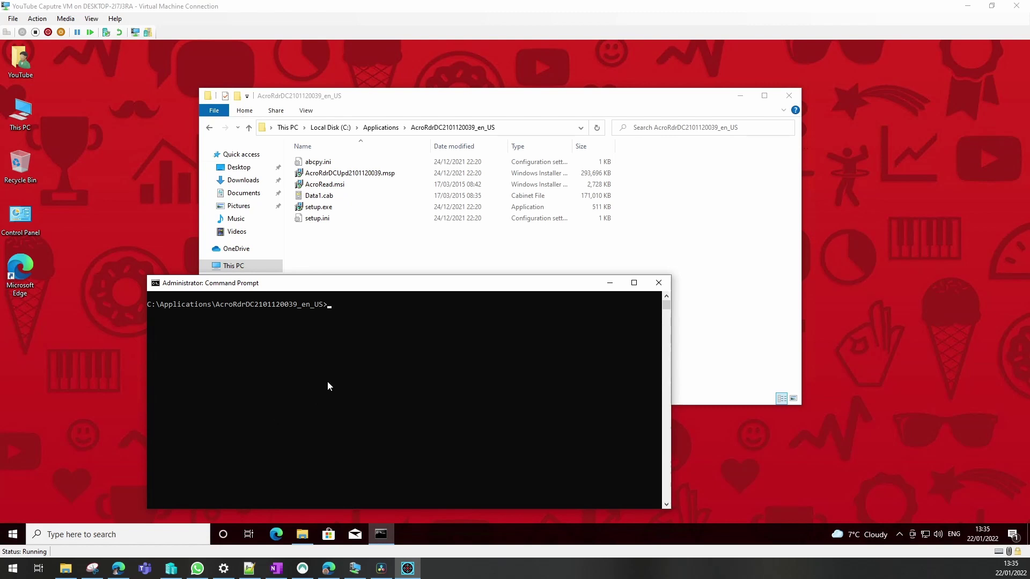
# Step: Run setup.exe /? in Command Prompt to list the Reader installer's command-line switches
pyautogui.click(332, 310)
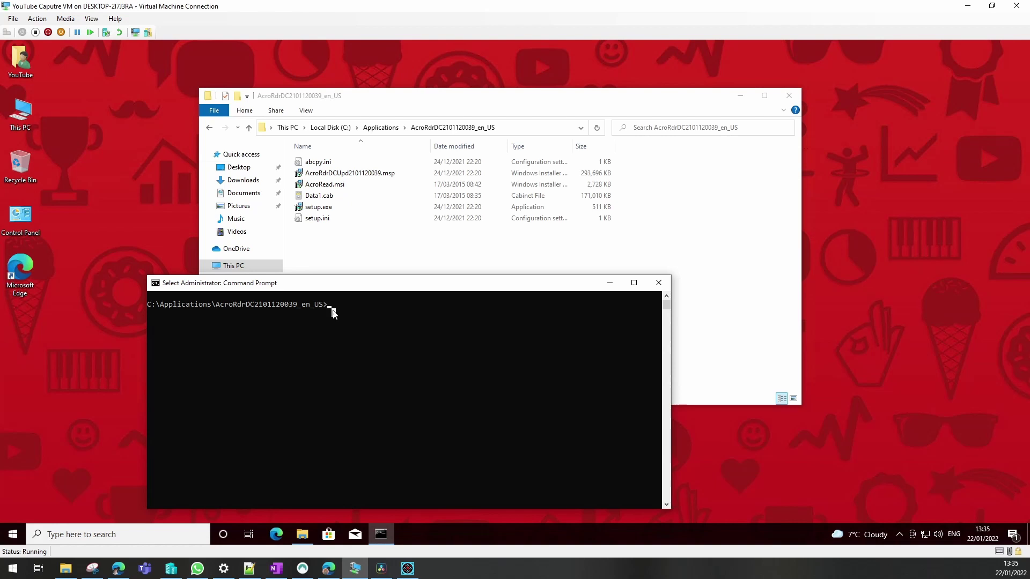
pyautogui.write('setup.exe /?')
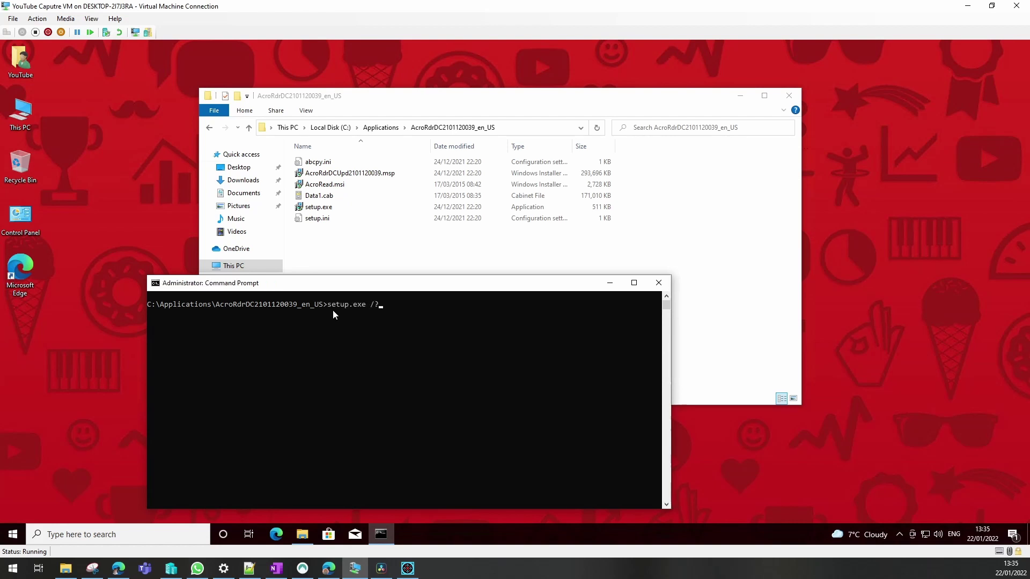
pyautogui.press('Return')
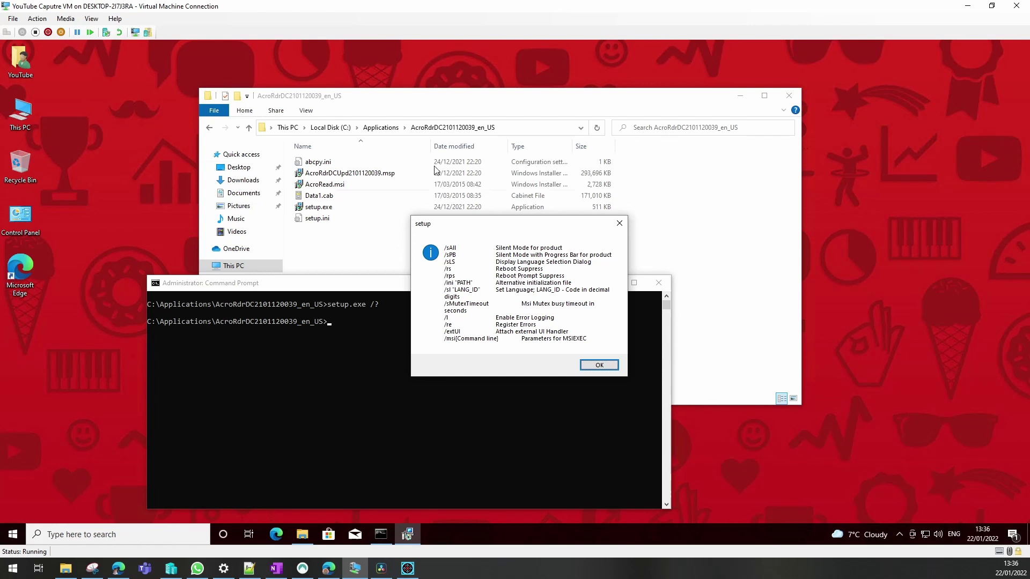
# Step: Dismiss the switches help and run setup.exe /sALL /rs to install Reader silently without reboot
pyautogui.click(598, 366)
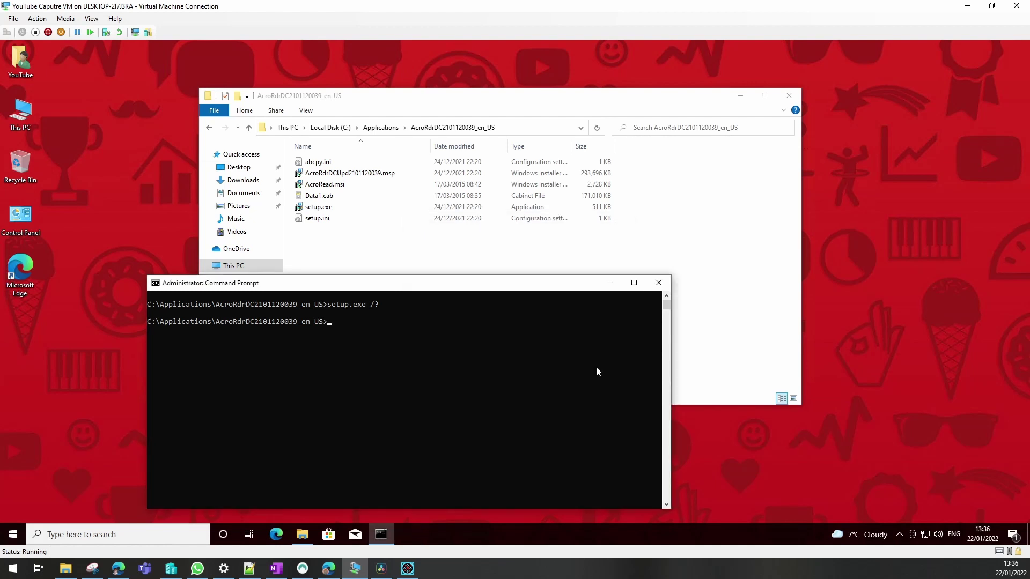
pyautogui.click(368, 342)
pyautogui.press('Up')
pyautogui.press('BackSpace')
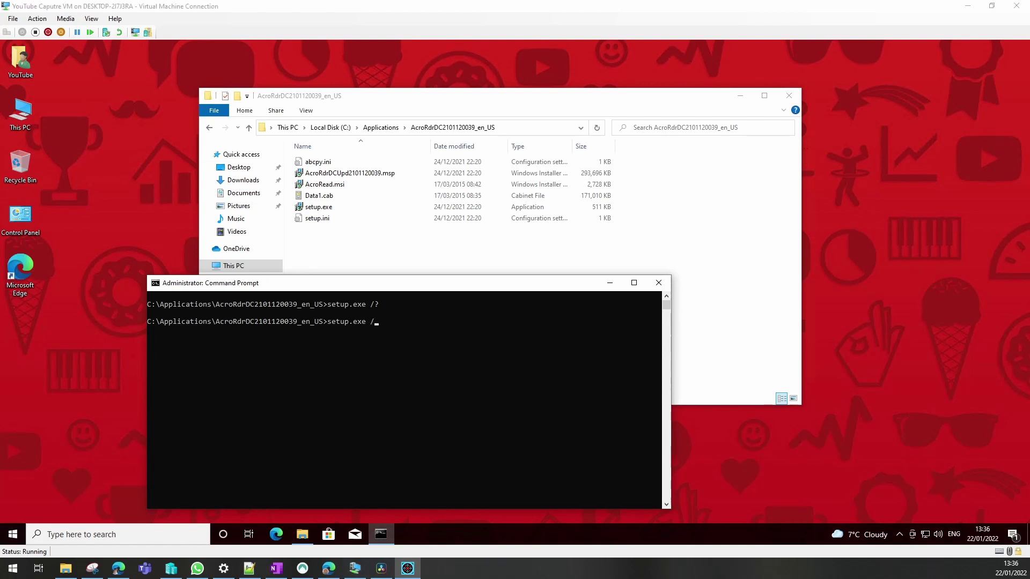
pyautogui.click(379, 323)
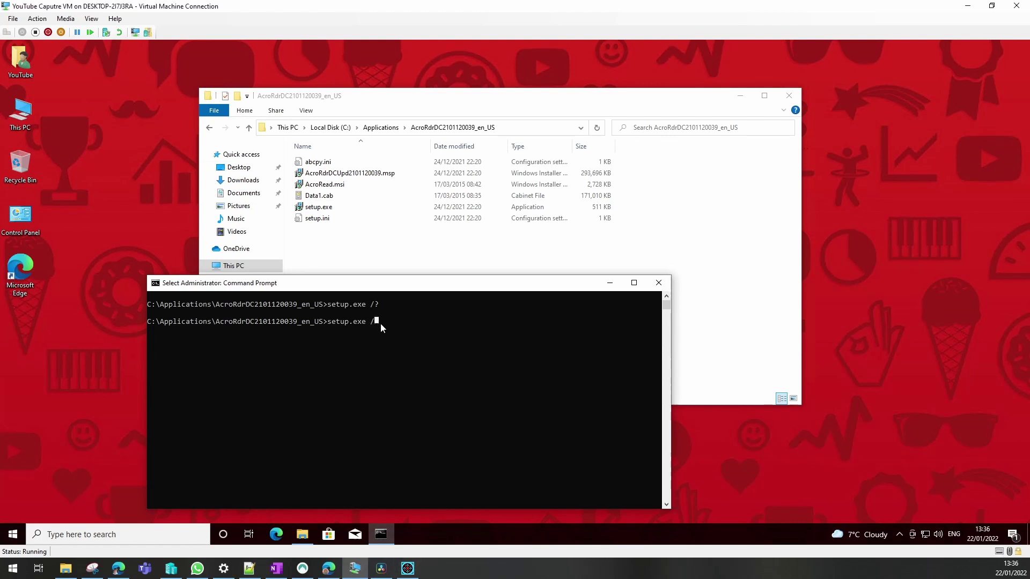
pyautogui.write('setup.exe /sALL /rs')
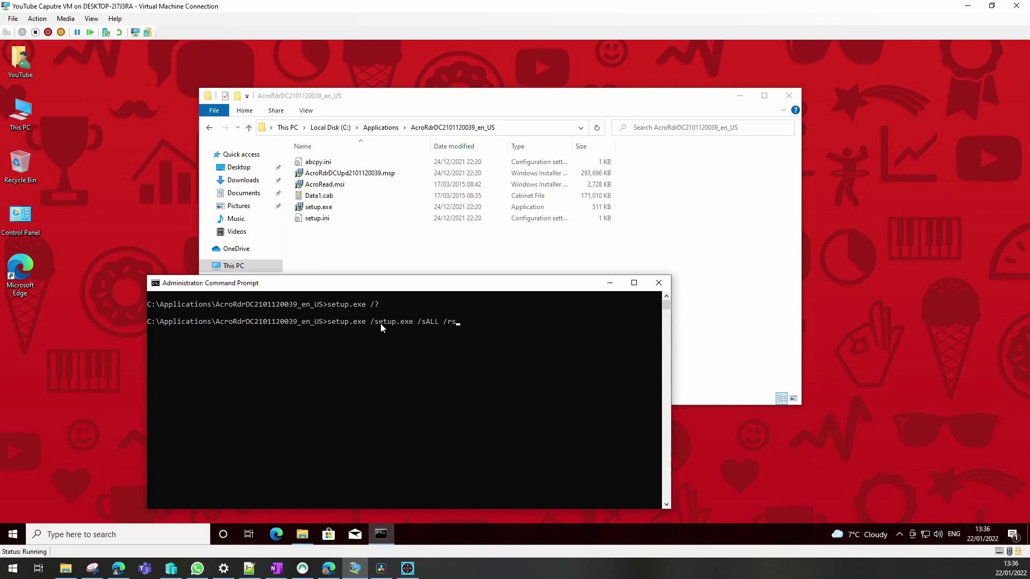
pyautogui.press('Return')
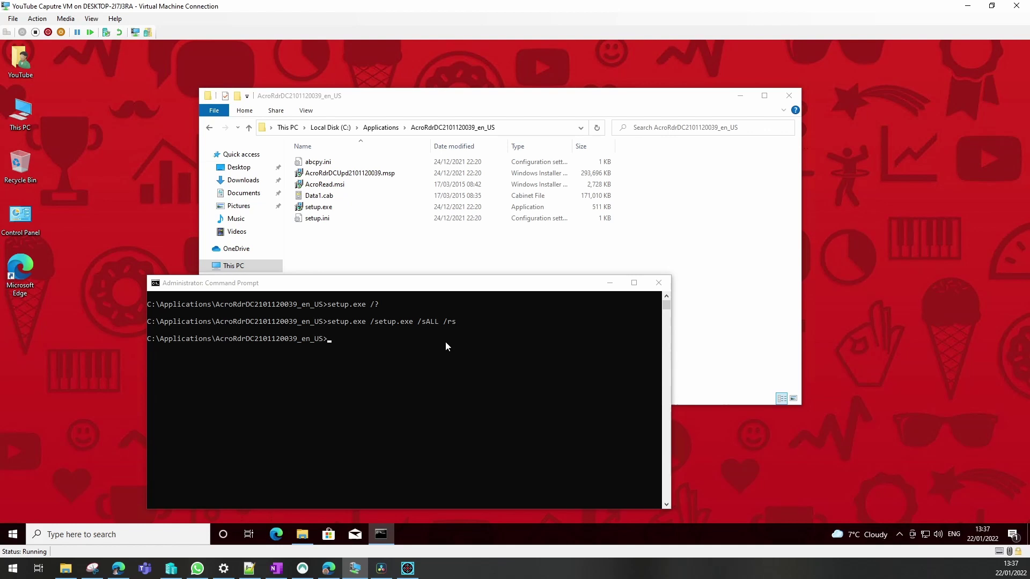
# Step: Verify Adobe Acrobat Reader DC 21.011.20039 is listed in Control Panel's Programs and Features
pyautogui.click(168, 535)
pyautogui.write('cont')
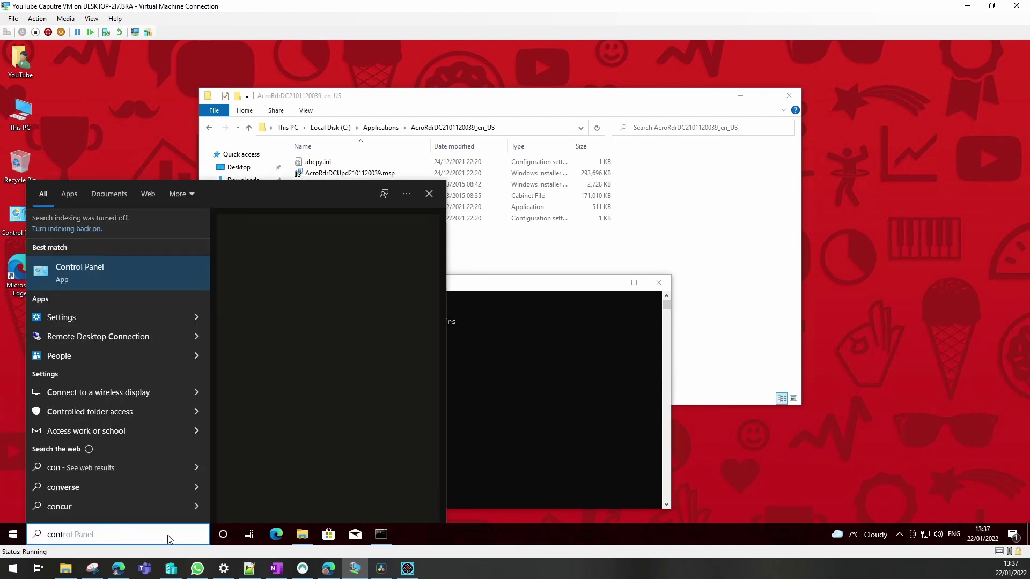
pyautogui.press('Return')
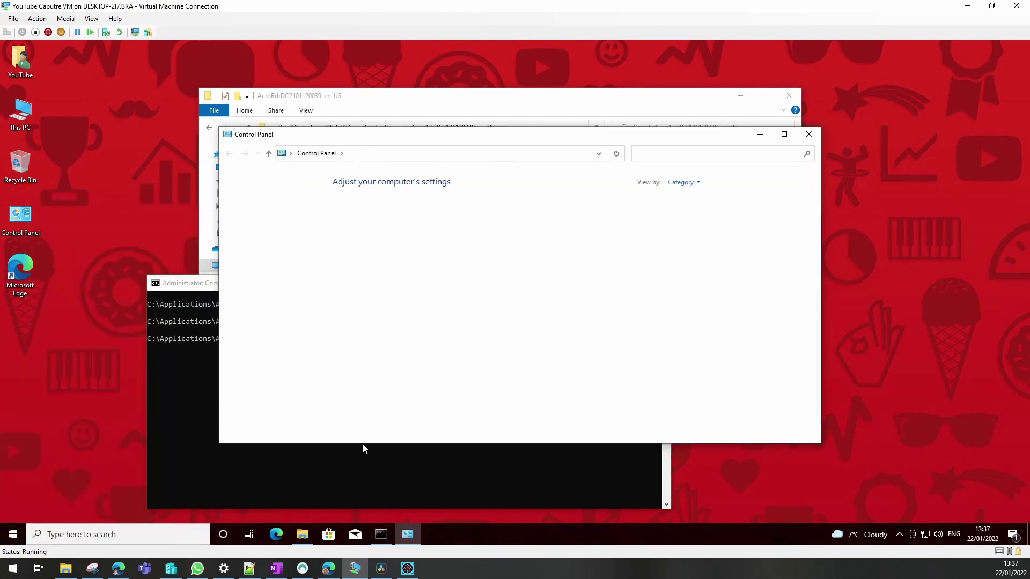
pyautogui.click(696, 183)
pyautogui.click(700, 226)
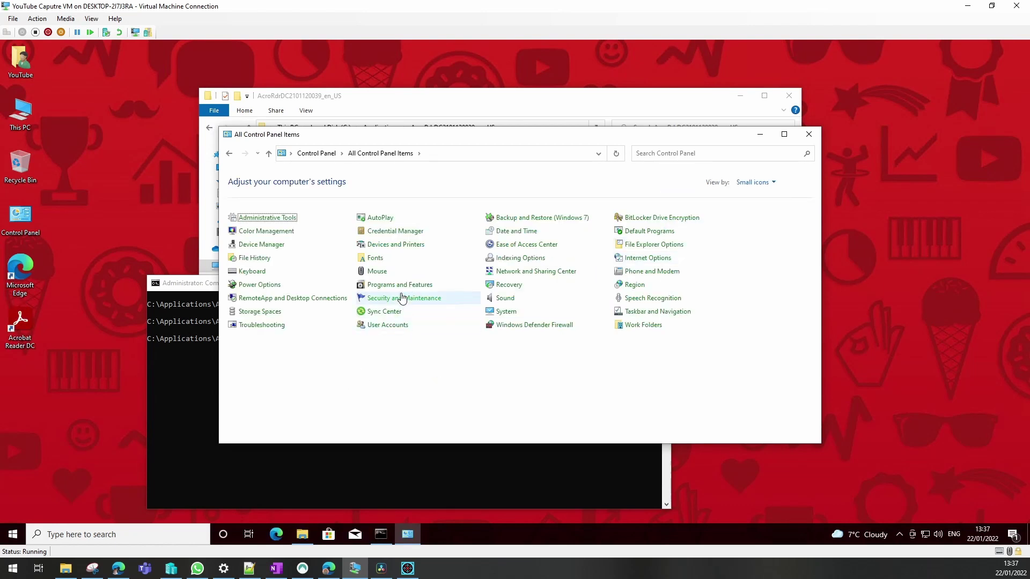
pyautogui.click(402, 290)
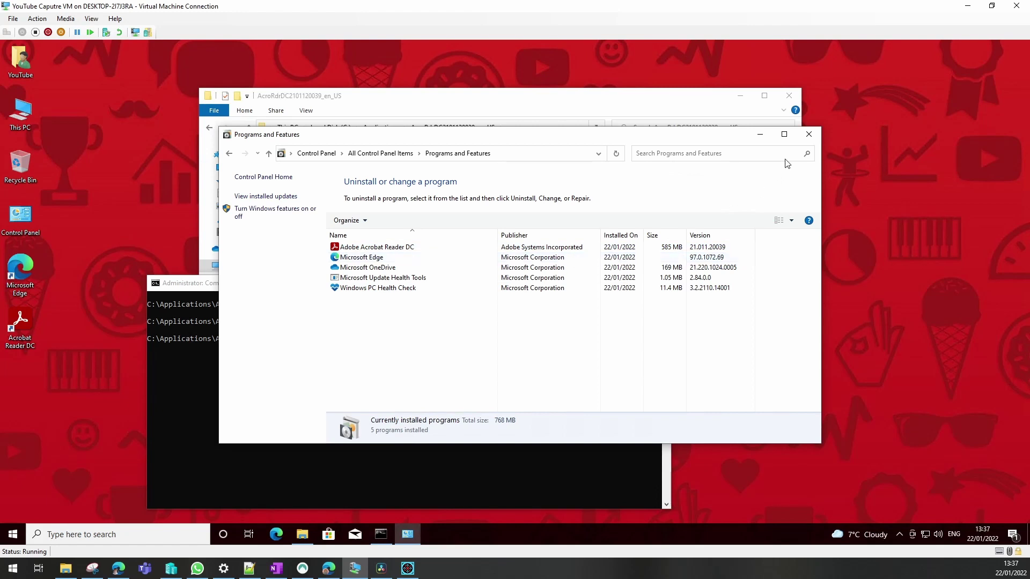
pyautogui.click(812, 138)
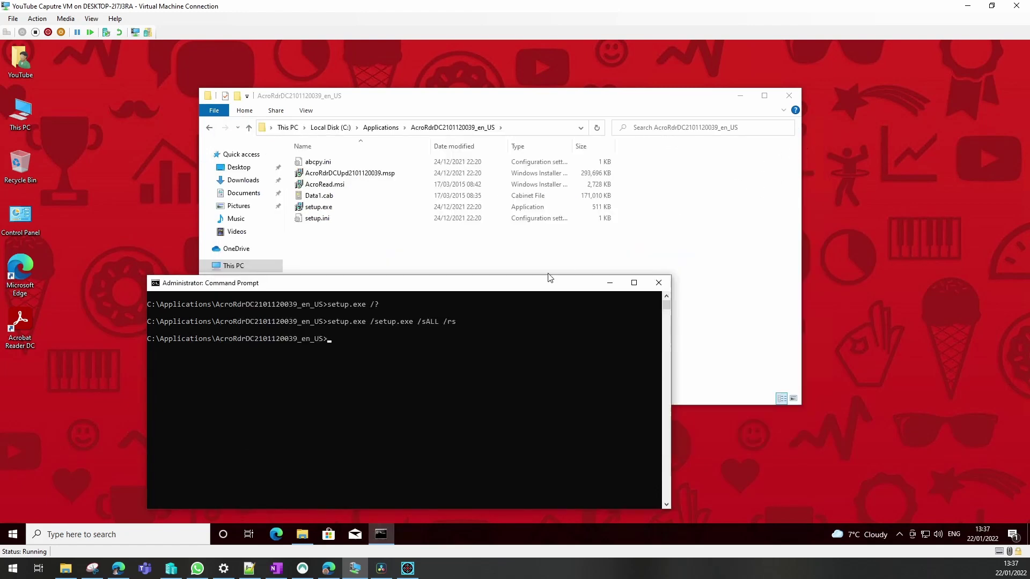
# Step: Launch Registry Editor (regedit) with administrator approval
pyautogui.moveTo(477, 283); pyautogui.dragTo(483, 281)
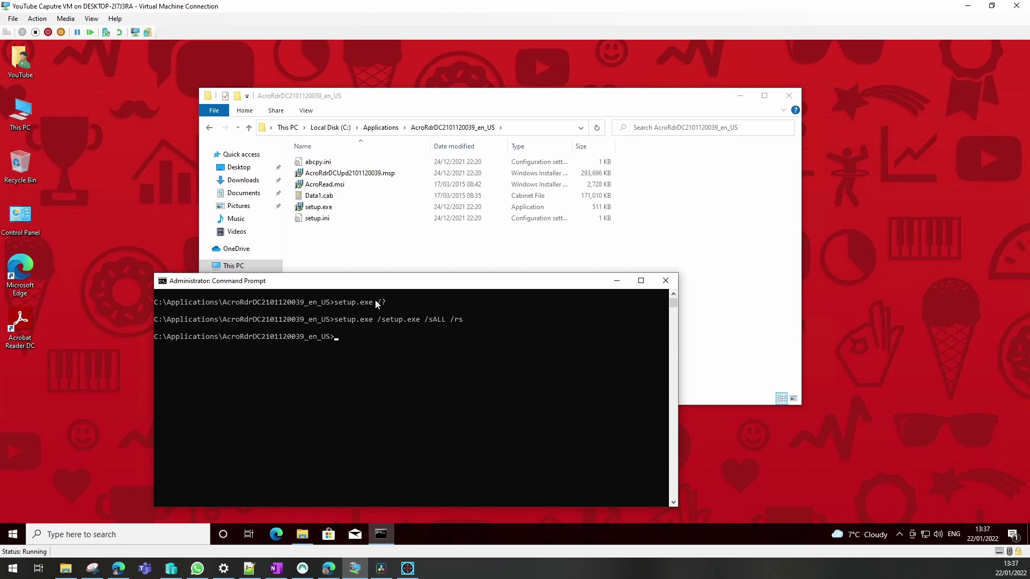
pyautogui.click(110, 534)
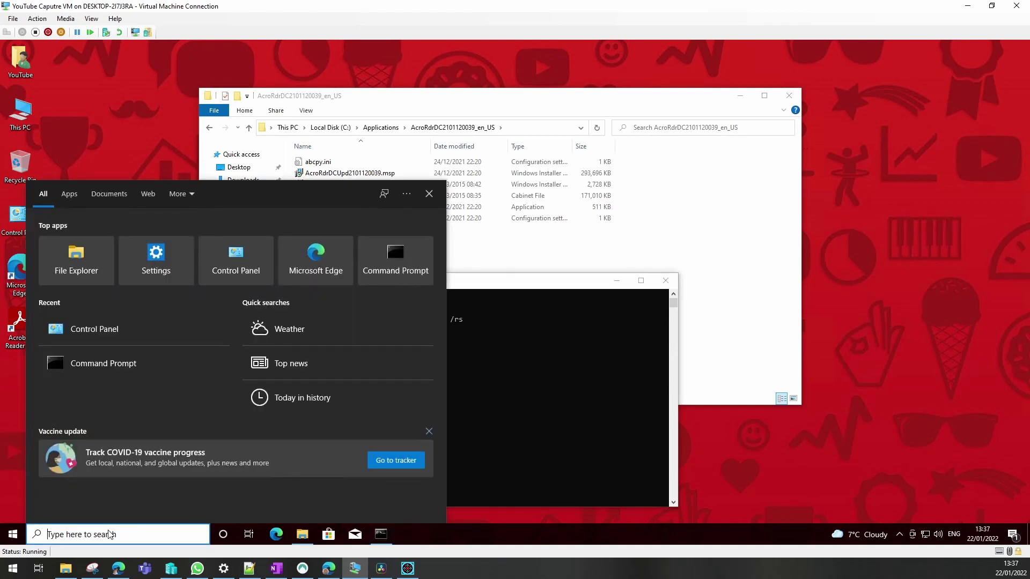
pyautogui.write('edi')
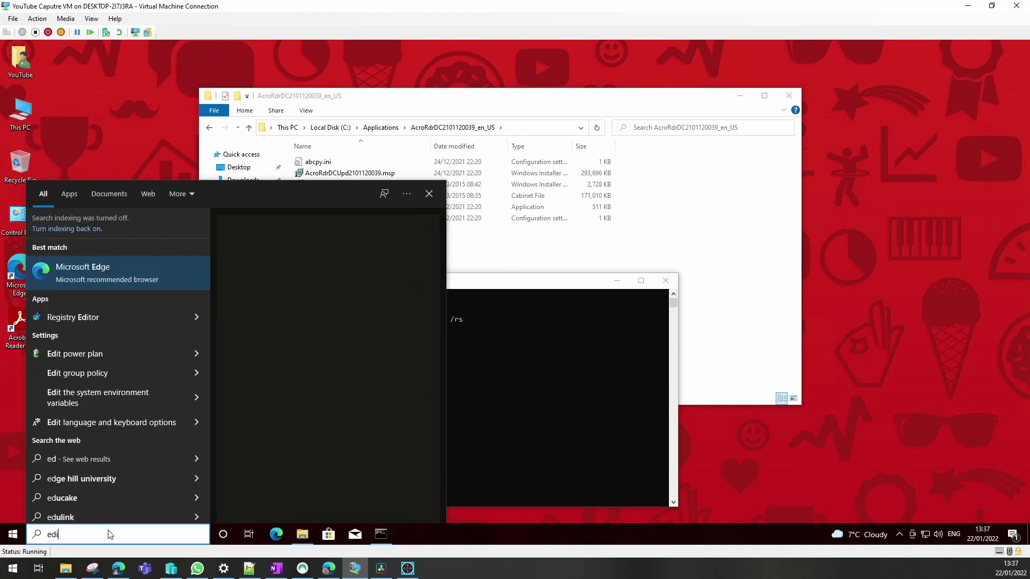
pyautogui.press('BackSpace')
pyautogui.press('BackSpace')
pyautogui.press('BackSpace')
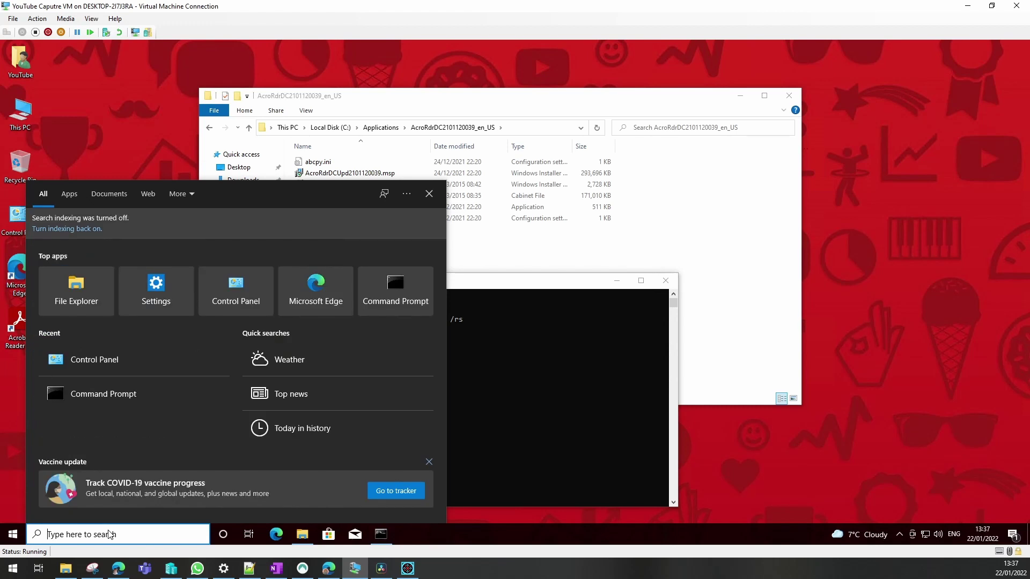
pyautogui.write('reged')
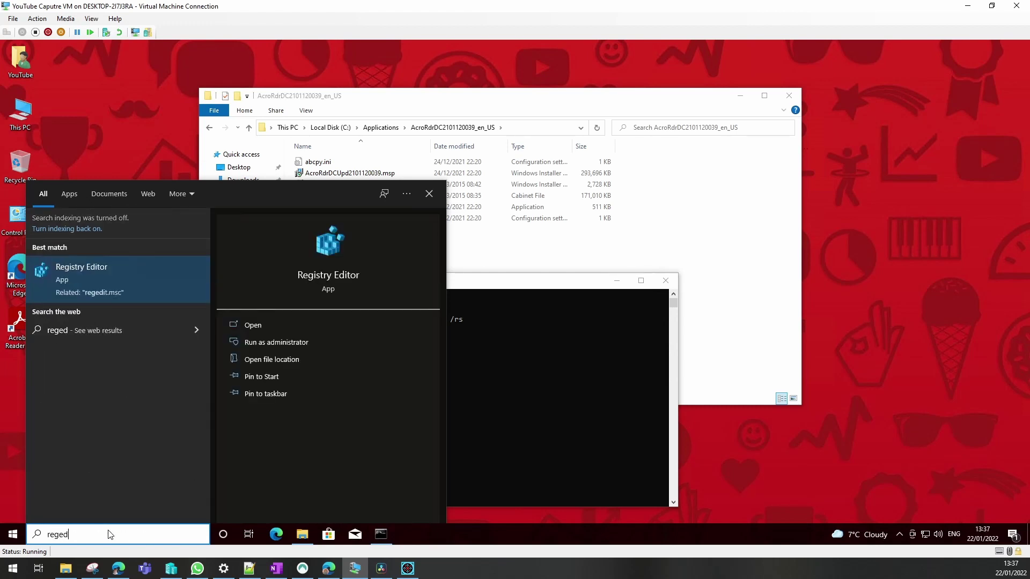
pyautogui.write('it')
pyautogui.press('Return')
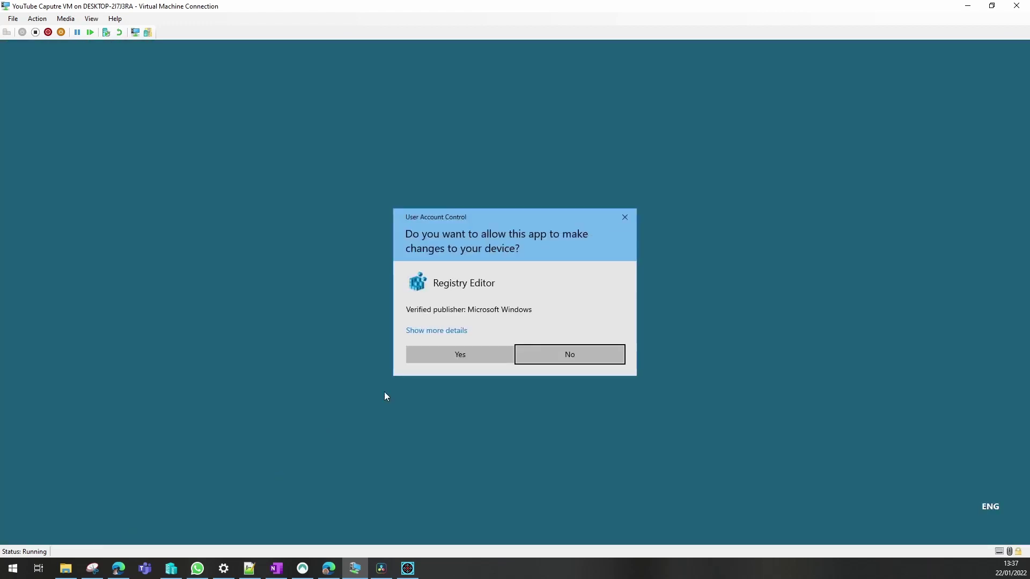
pyautogui.click(427, 356)
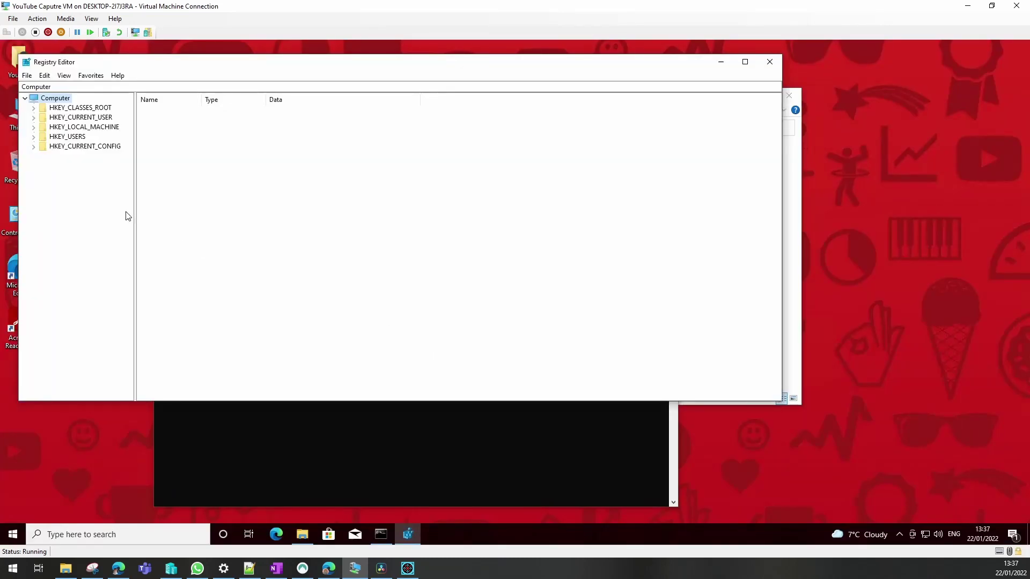
# Step: Expand HKLM\SOFTWARE\WOW6432Node\Microsoft\Windows\CurrentVersion in the registry tree
pyautogui.moveTo(133, 211); pyautogui.dragTo(182, 211)
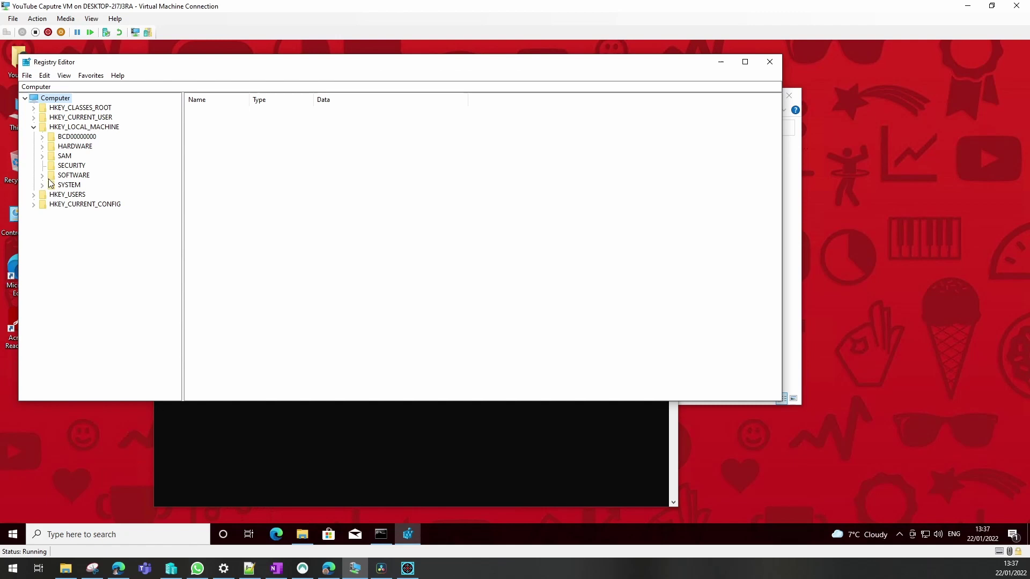
pyautogui.click(42, 176)
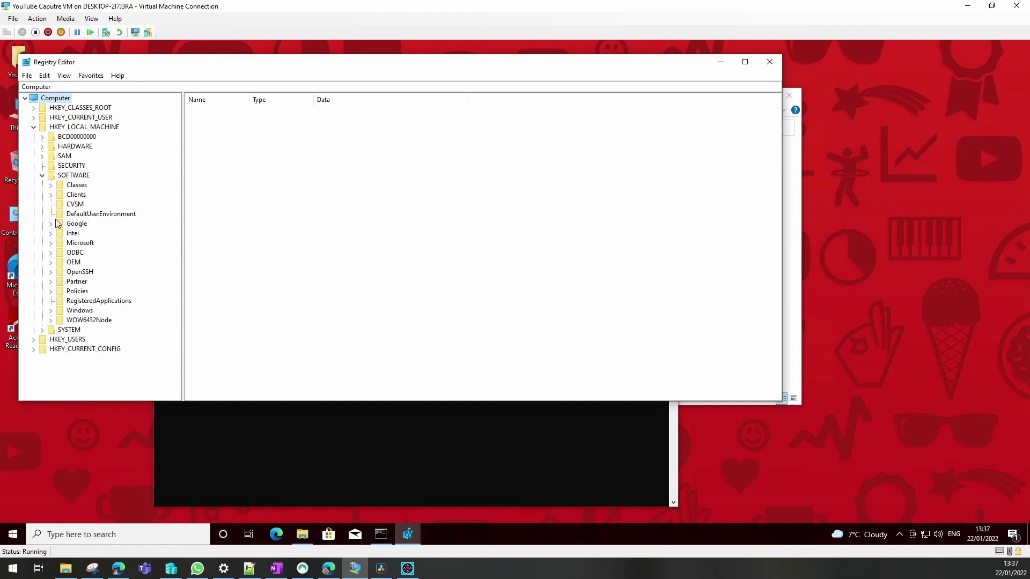
pyautogui.click(51, 322)
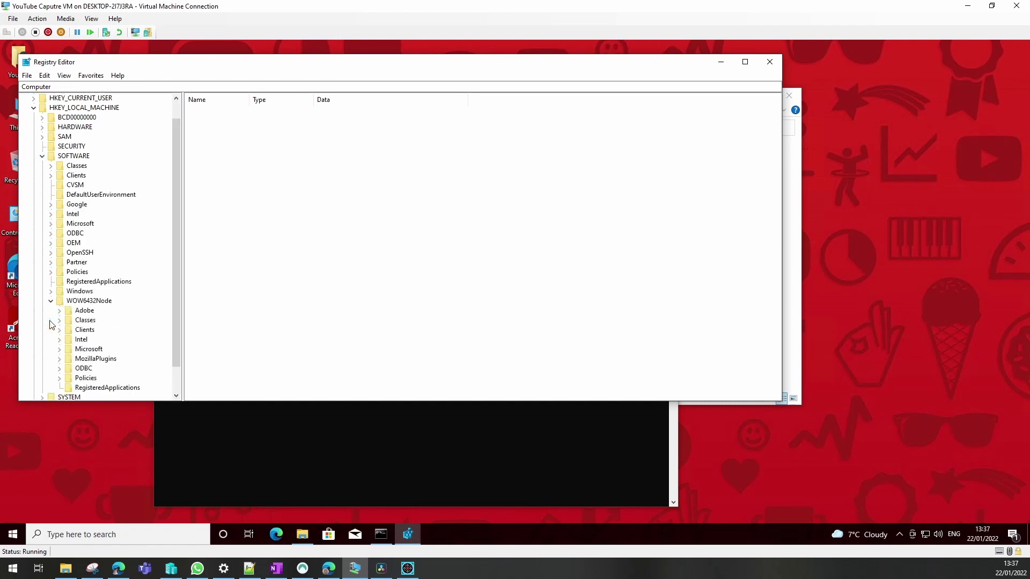
pyautogui.scroll(-1, 176, 254)
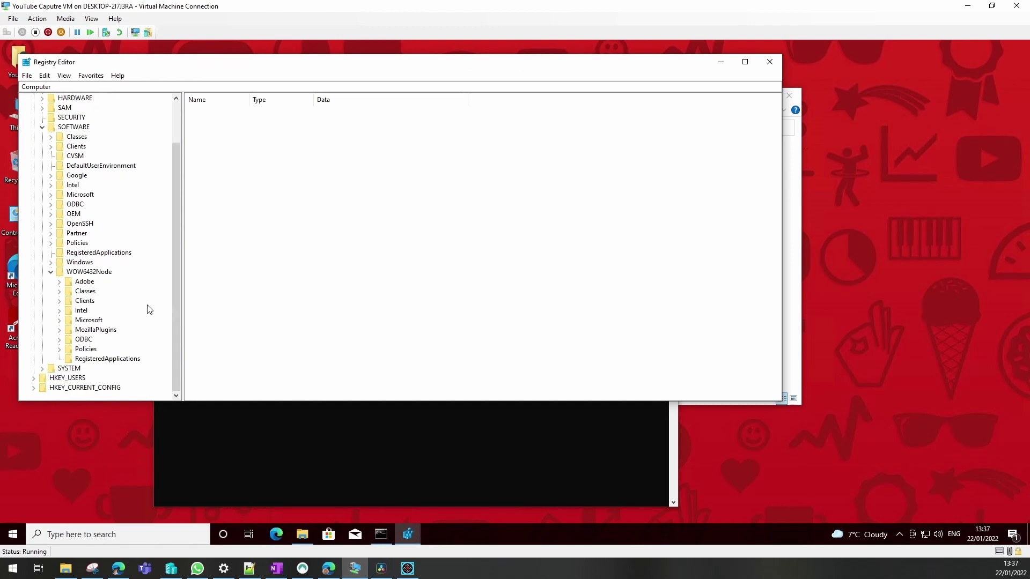
pyautogui.click(60, 321)
pyautogui.moveTo(174, 155); pyautogui.dragTo(161, 356)
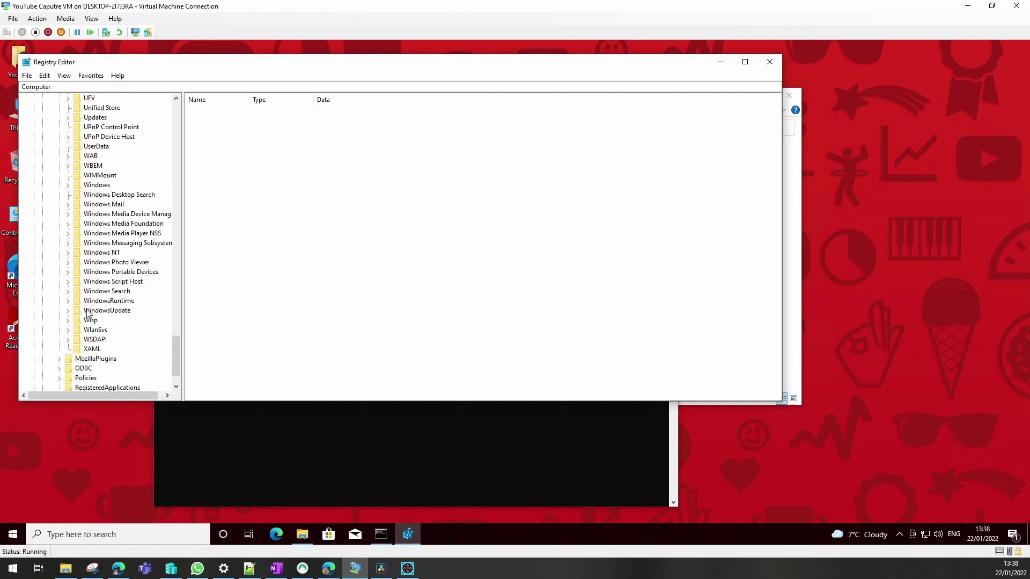
pyautogui.click(68, 185)
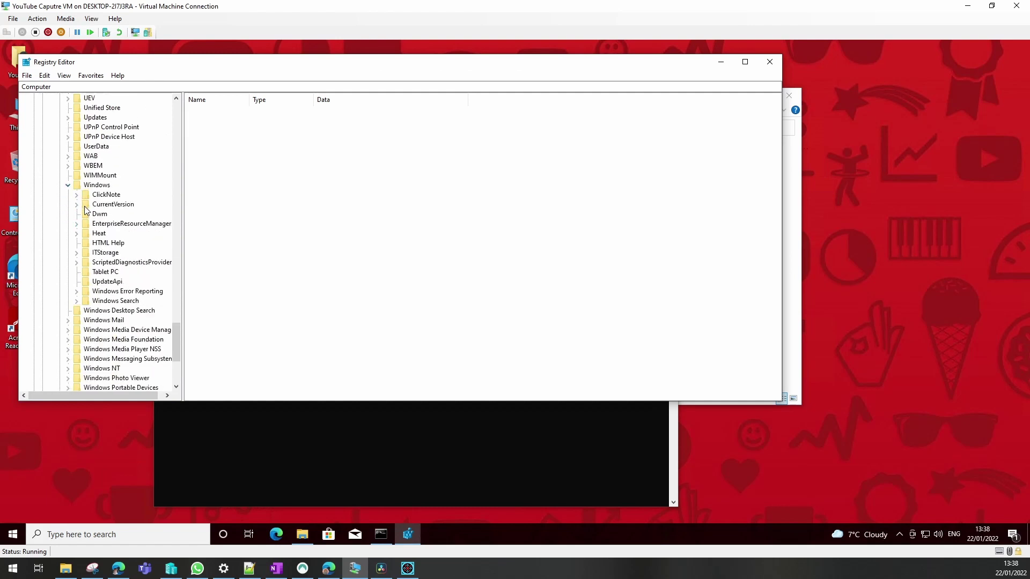
pyautogui.click(83, 206)
# Step: Inspect the Adobe Reader product-code Uninstall key's UninstallString value without changing it
pyautogui.moveTo(172, 273); pyautogui.dragTo(175, 337)
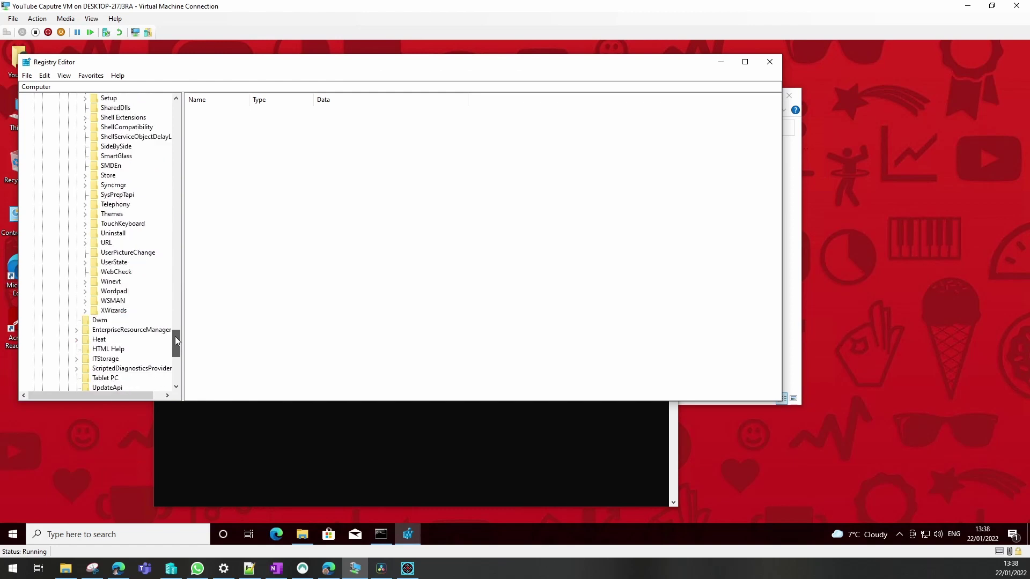
pyautogui.click(110, 235)
pyautogui.click(85, 234)
pyautogui.click(140, 236)
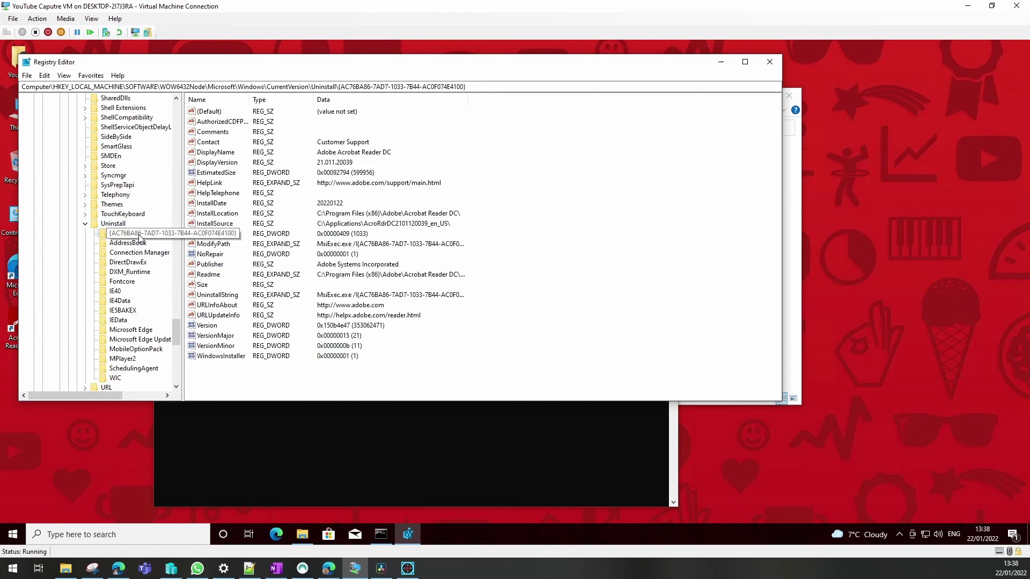
pyautogui.doubleClick(220, 296)
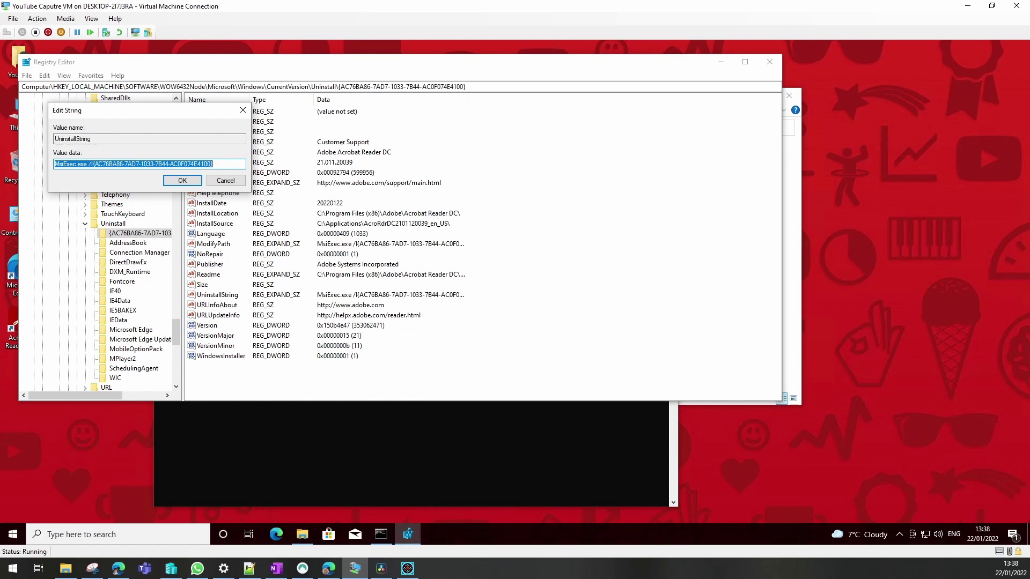
pyautogui.click(224, 183)
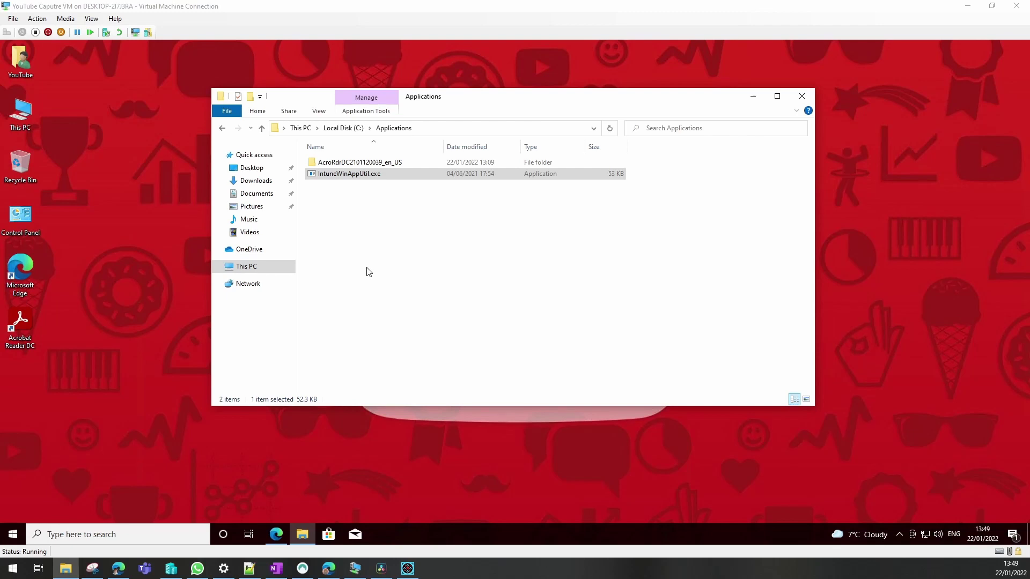
# Step: Run IntuneWinAppUtil.exe from C:\Applications as administrator
pyautogui.rightClick(345, 175)
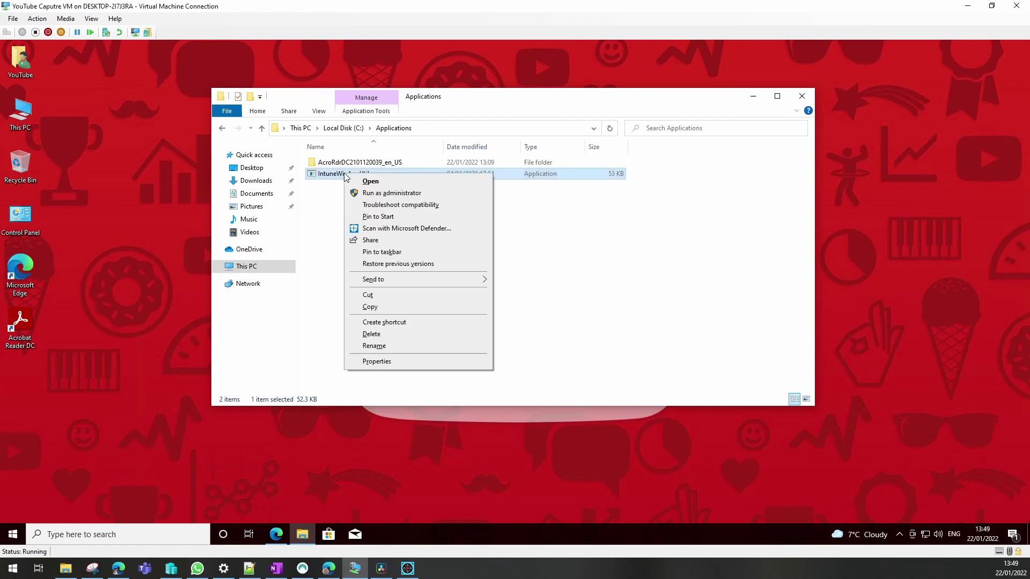
pyautogui.click(381, 194)
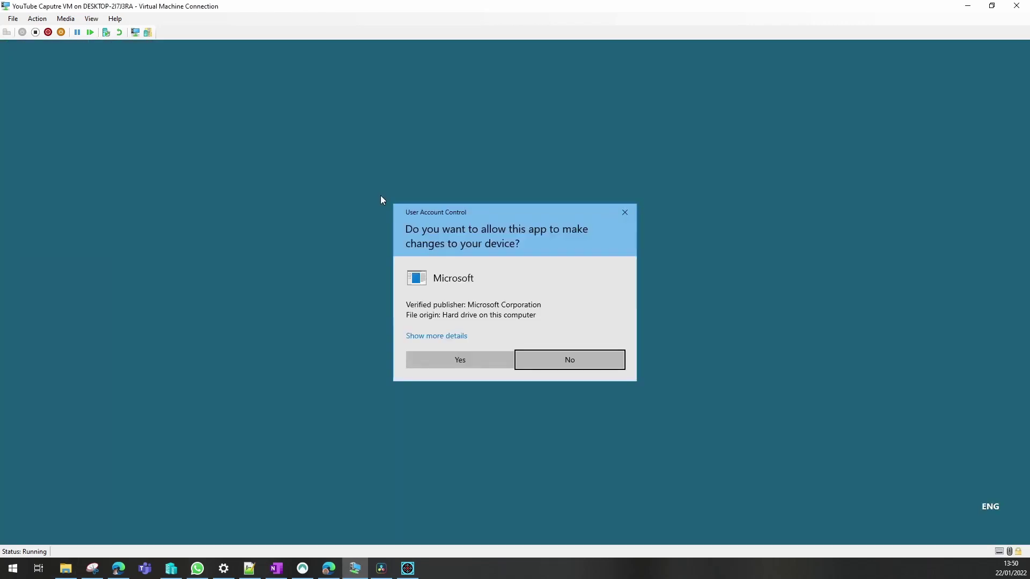
pyautogui.click(455, 358)
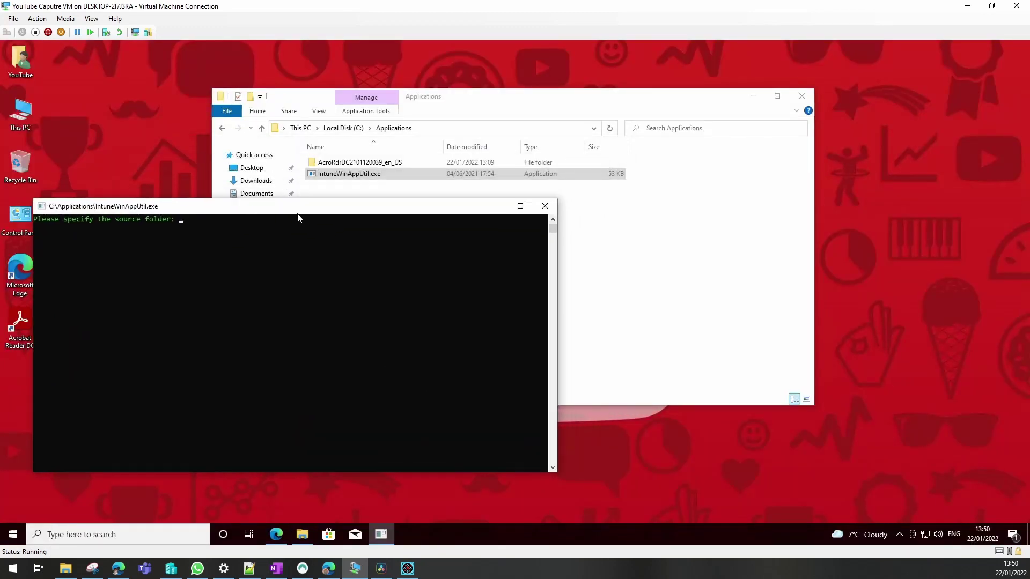
pyautogui.moveTo(298, 217); pyautogui.dragTo(287, 236)
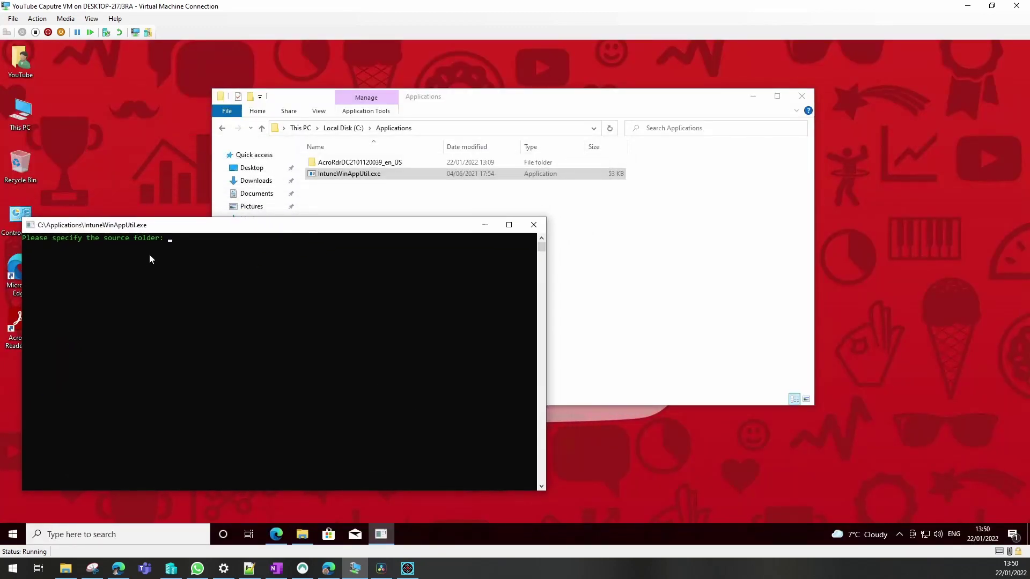
pyautogui.doubleClick(348, 162)
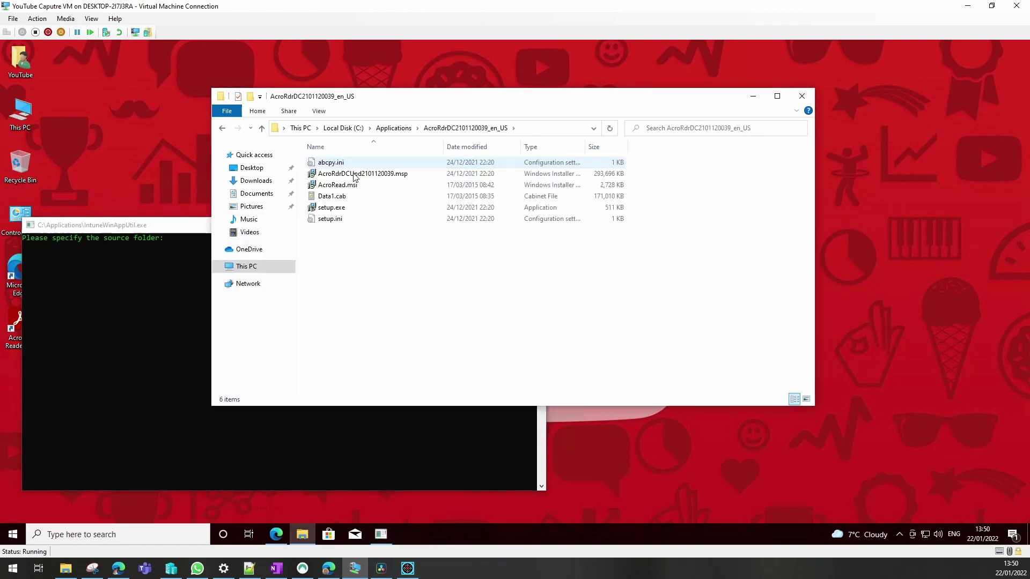
pyautogui.click(531, 128)
pyautogui.hotkey('ctrl', 'c')
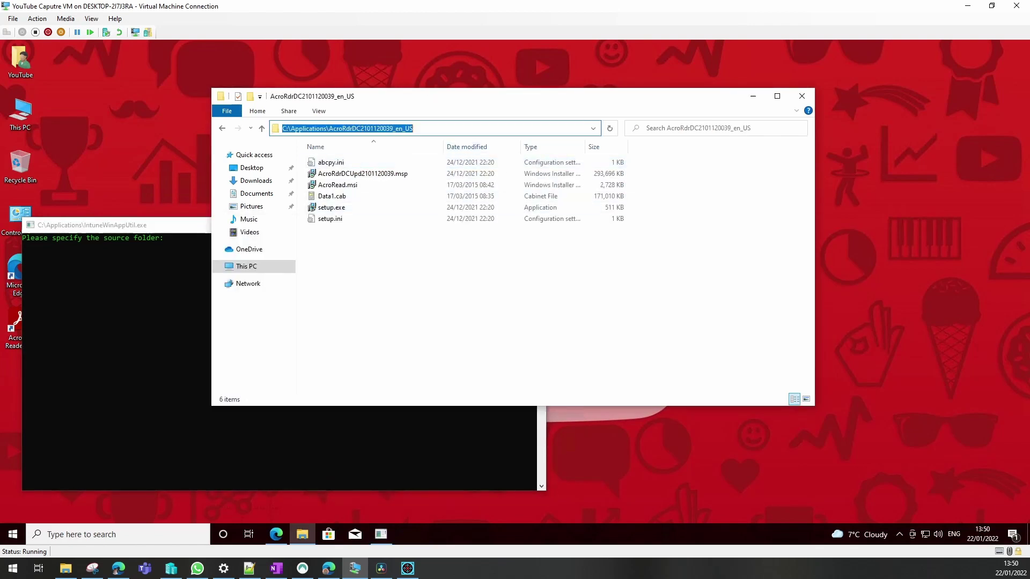
pyautogui.click(177, 239)
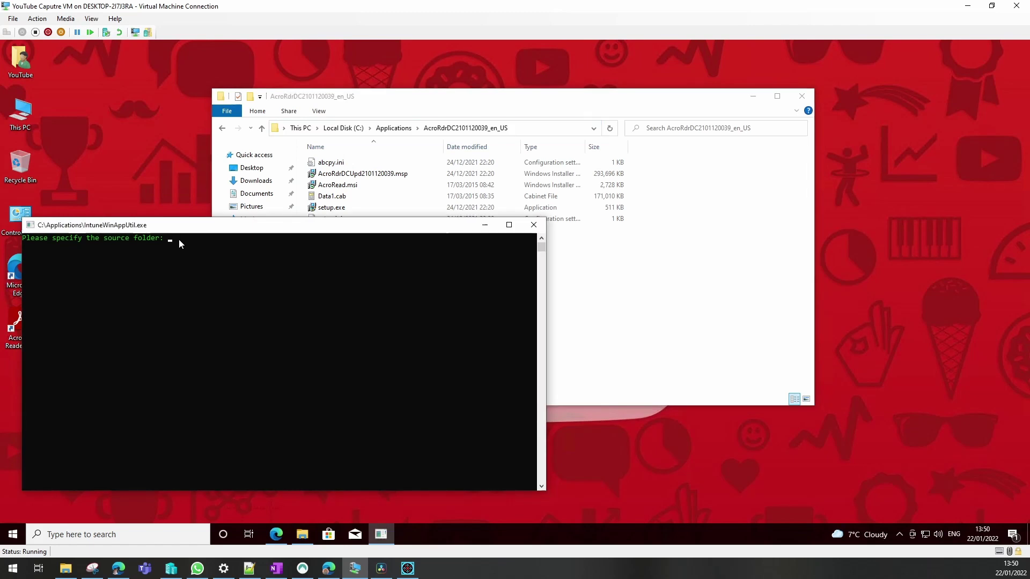
pyautogui.hotkey('ctrl', 'v')
pyautogui.press('Return')
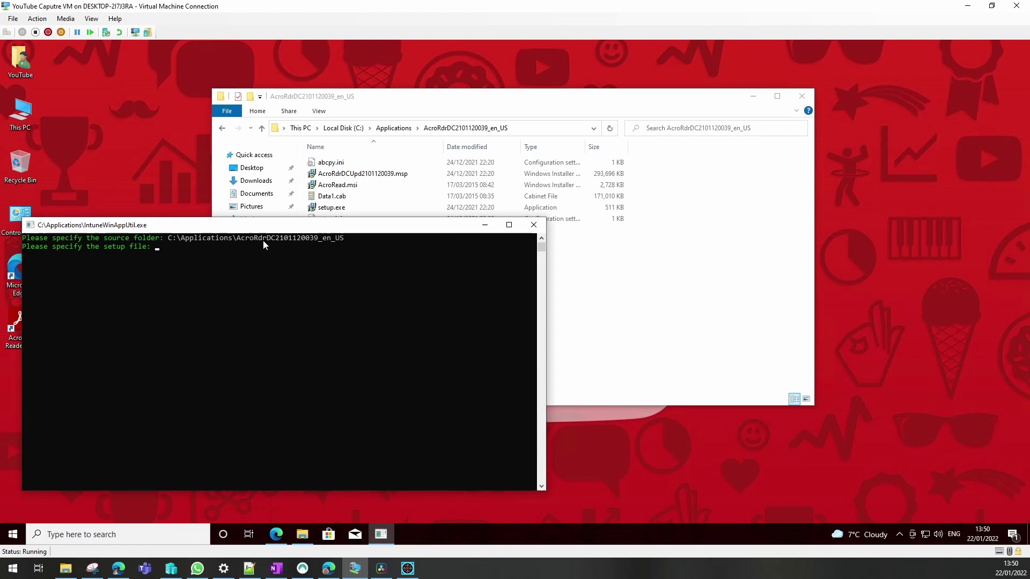
# Step: Set setup.exe as setup file, the same folder as output, and no catalog folder to build setup.intunewin
pyautogui.moveTo(268, 229); pyautogui.dragTo(273, 250)
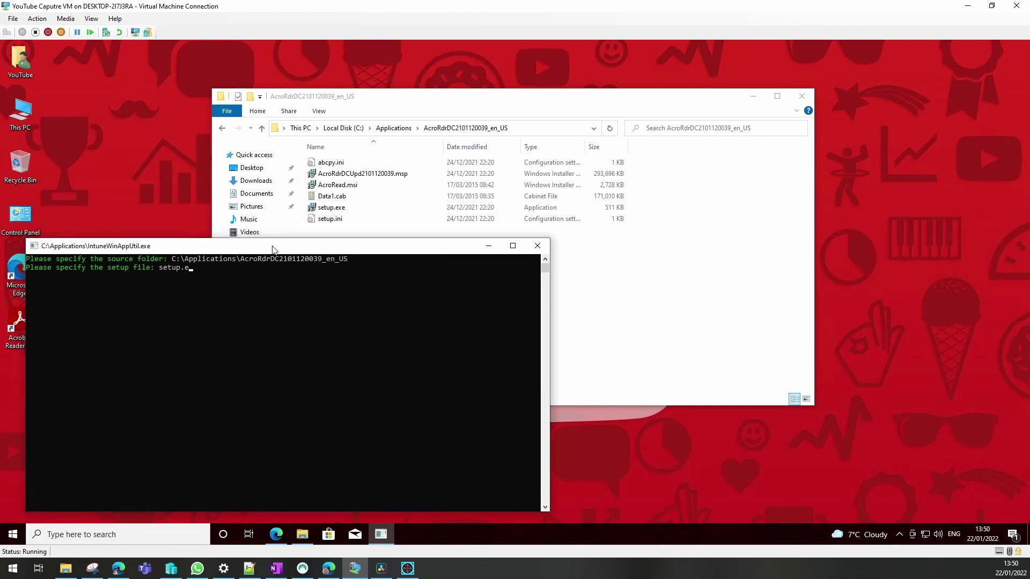
pyautogui.press('Return')
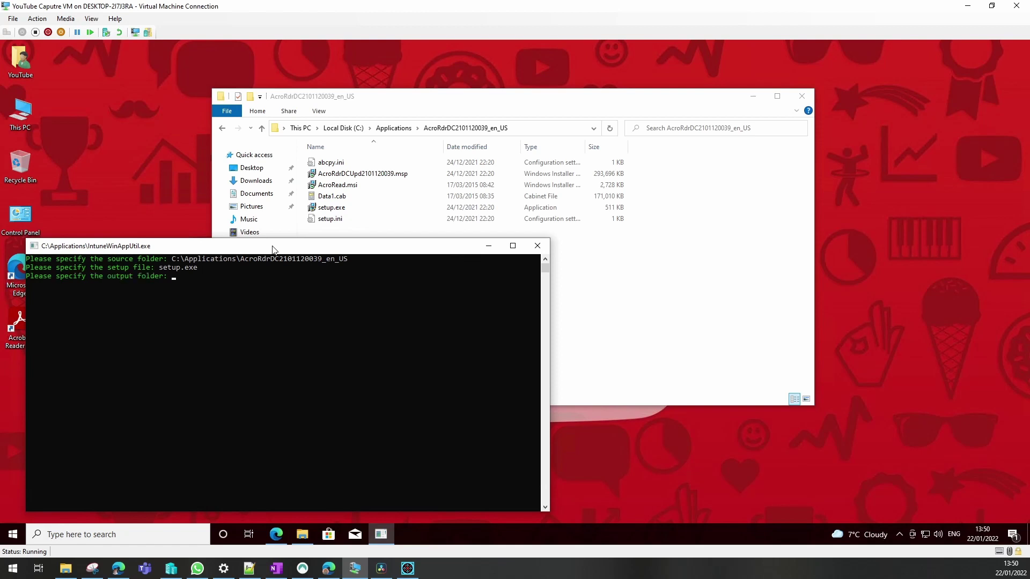
pyautogui.hotkey('ctrl', 'v')
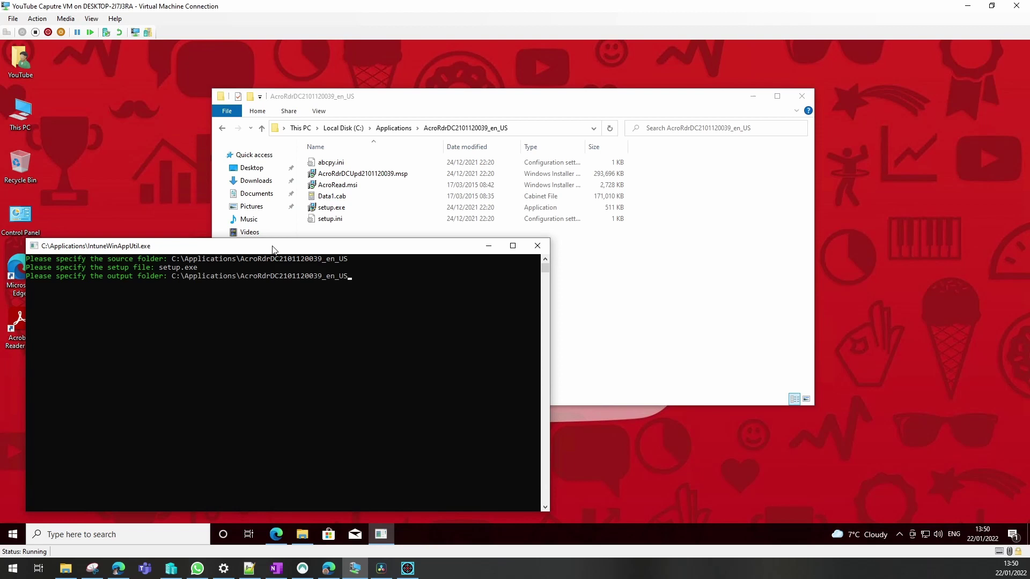
pyautogui.press('Return')
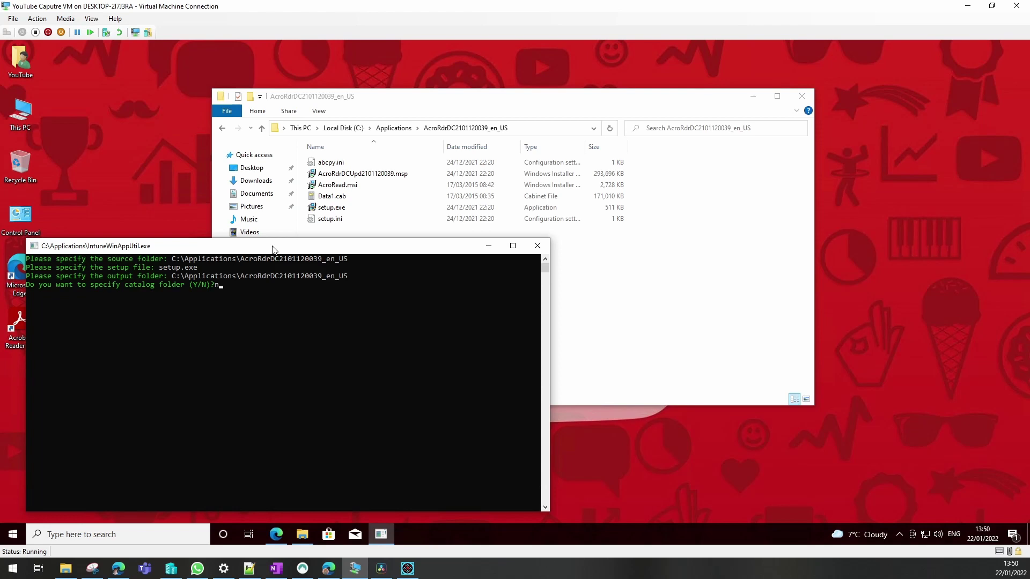
pyautogui.write('n')
pyautogui.press('Return')
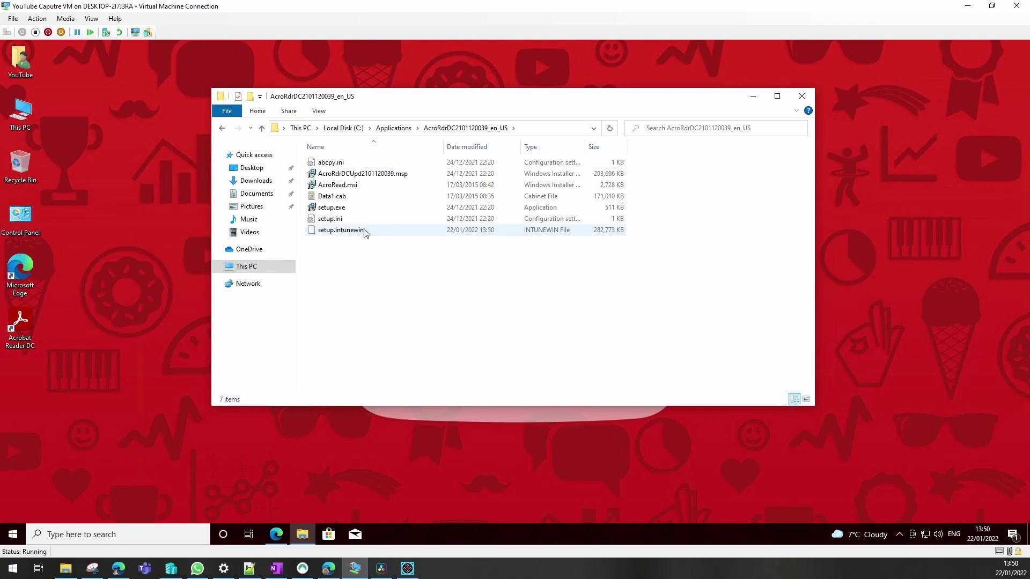
pyautogui.moveTo(346, 236)
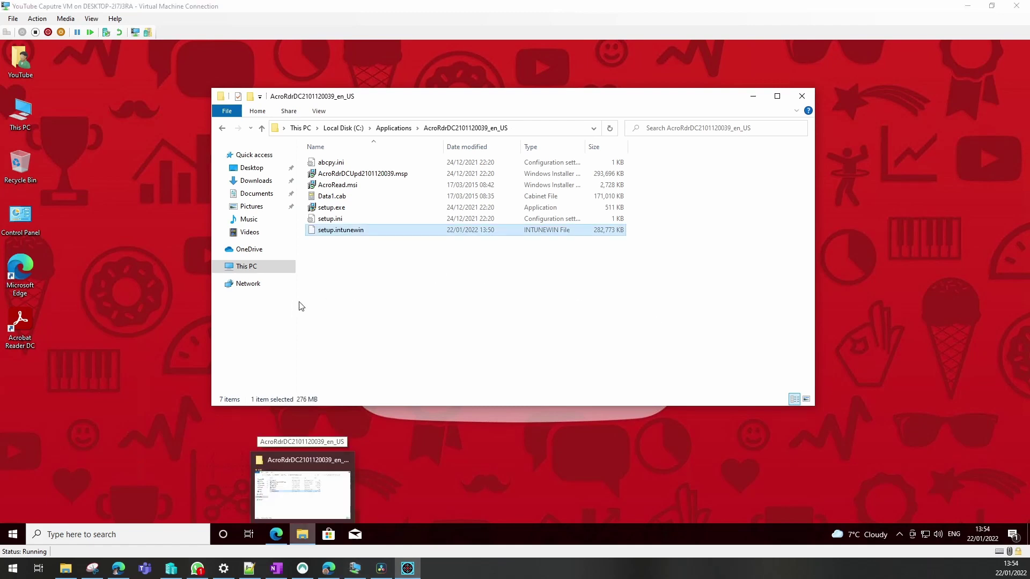
pyautogui.click(273, 535)
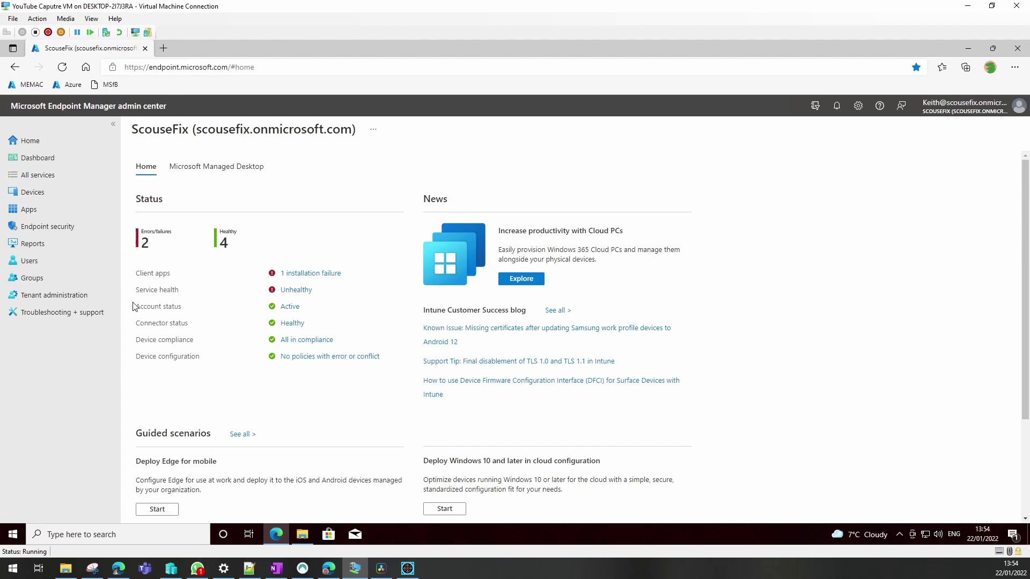
# Step: Add a new app under Apps > Windows with the Windows app (Win32) type
pyautogui.click(32, 214)
pyautogui.click(156, 271)
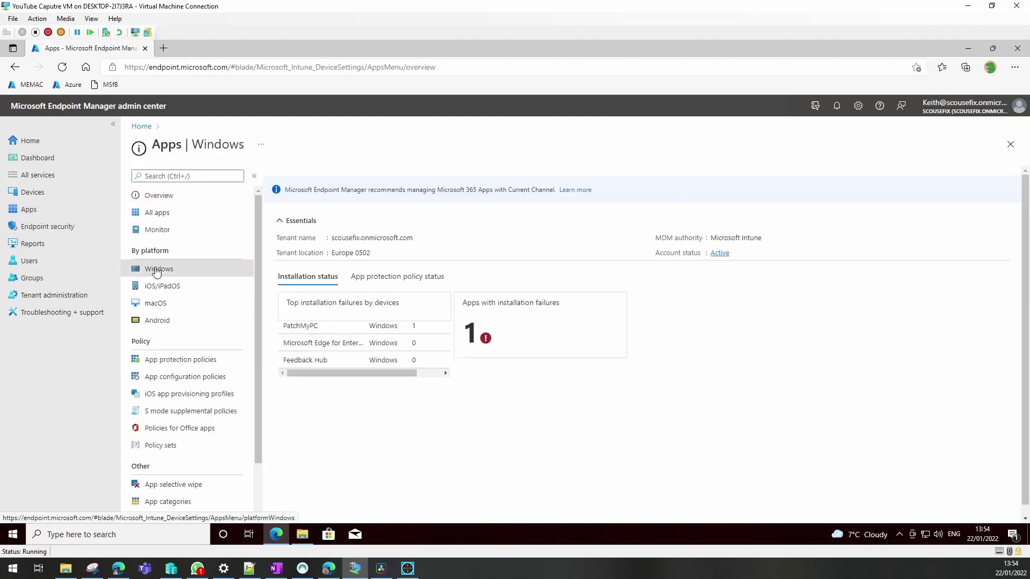
pyautogui.click(296, 179)
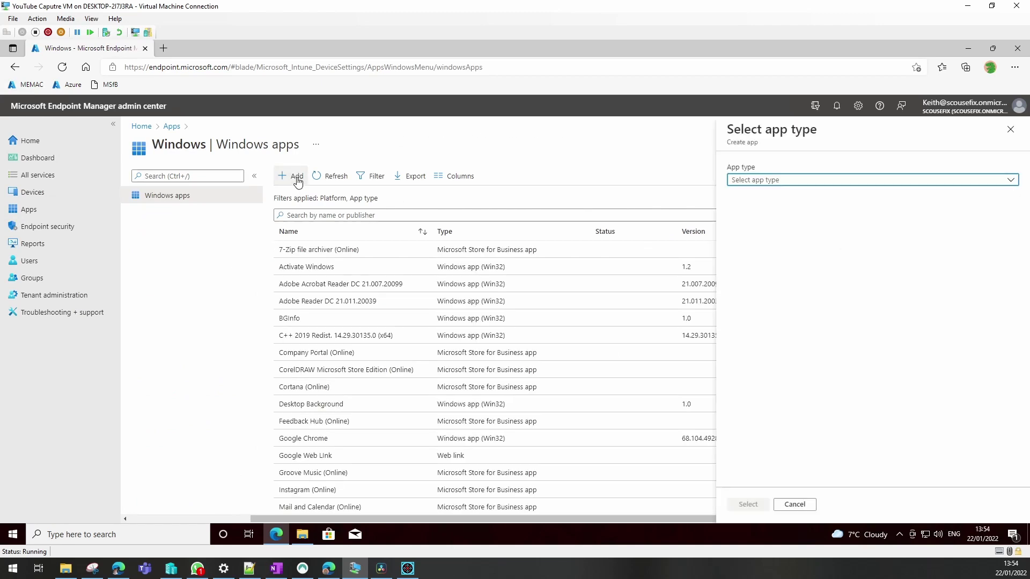
pyautogui.click(767, 183)
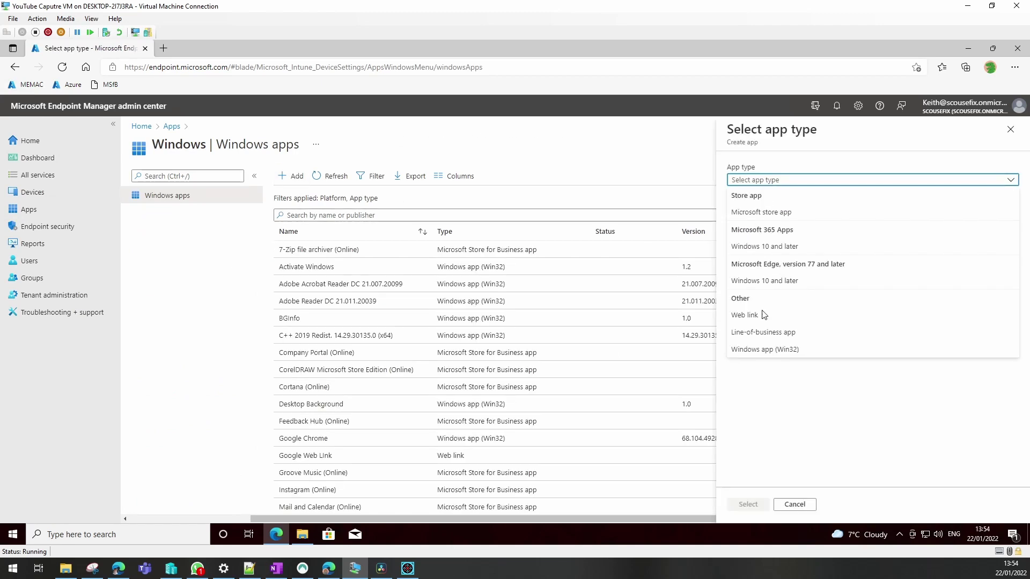
pyautogui.click(766, 352)
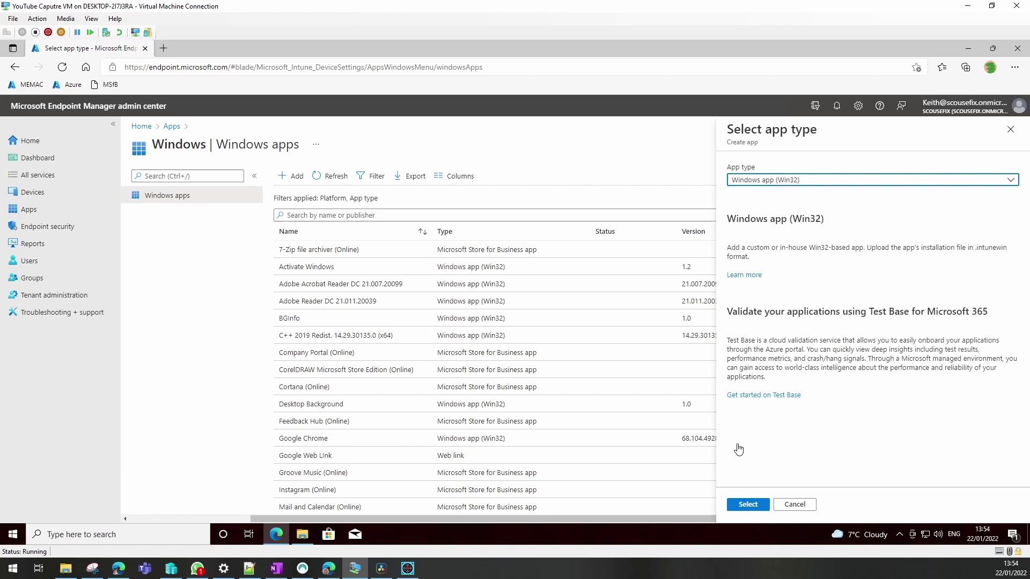
pyautogui.click(749, 505)
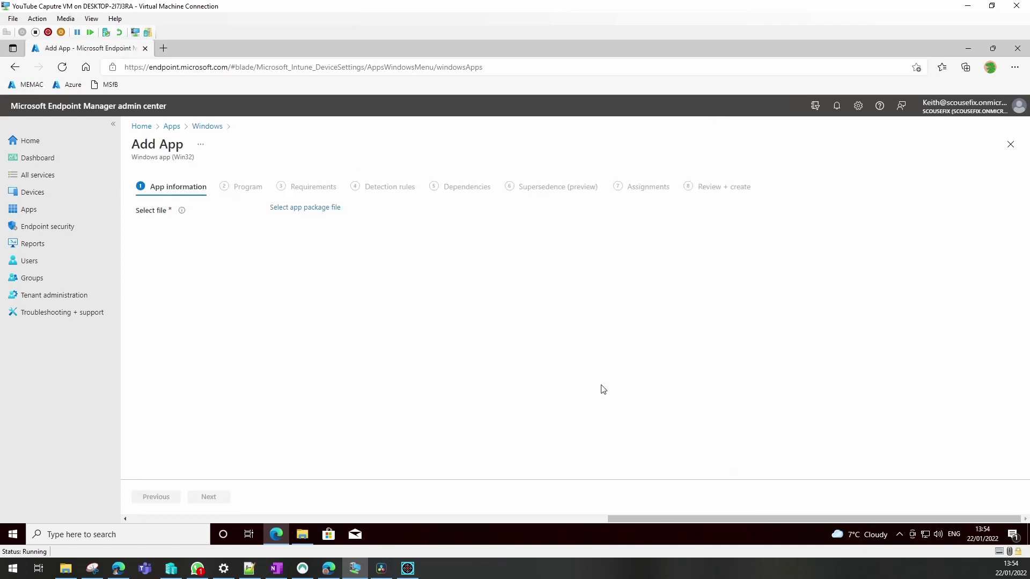
pyautogui.click(306, 211)
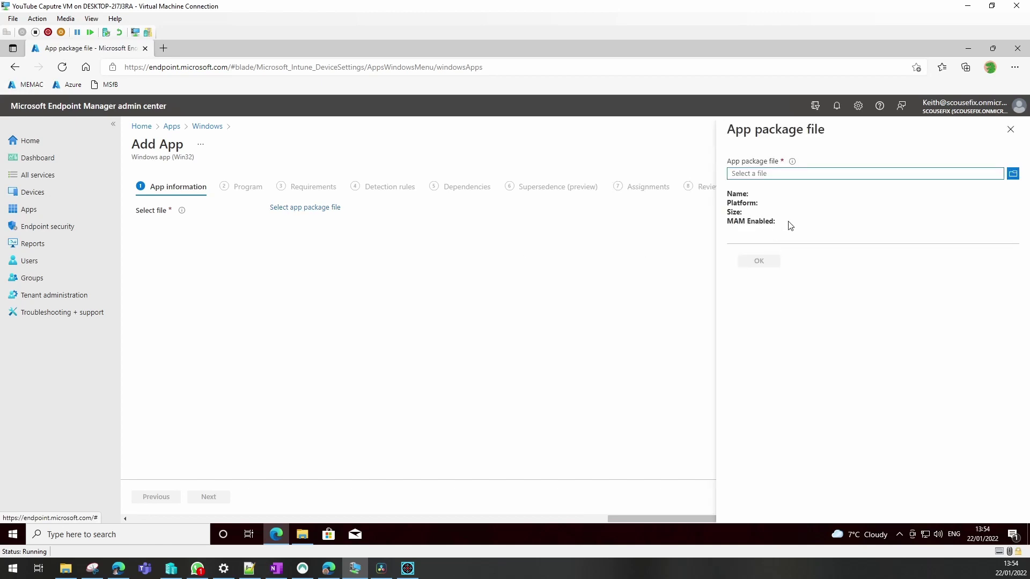
pyautogui.click(784, 184)
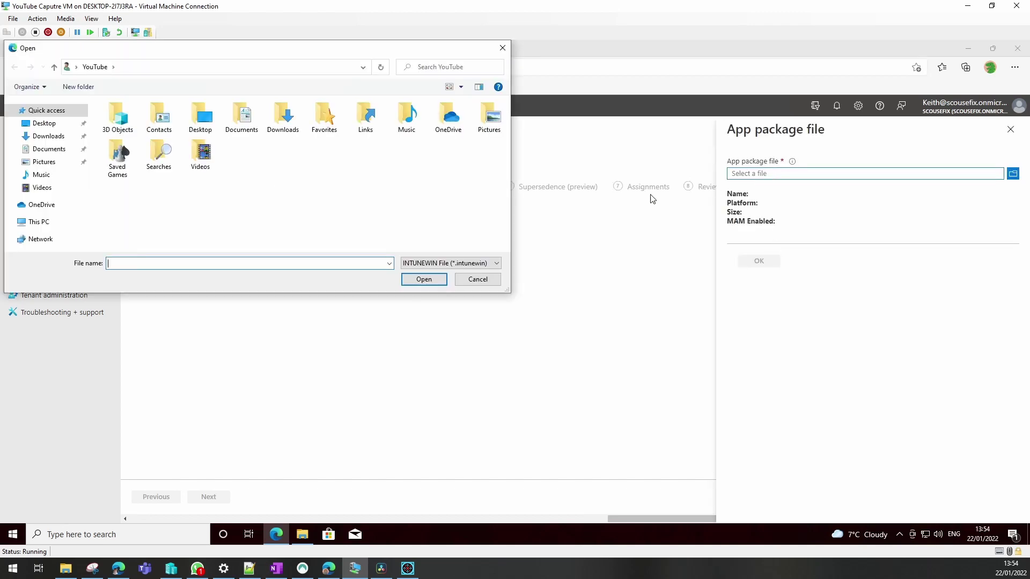
pyautogui.click(40, 222)
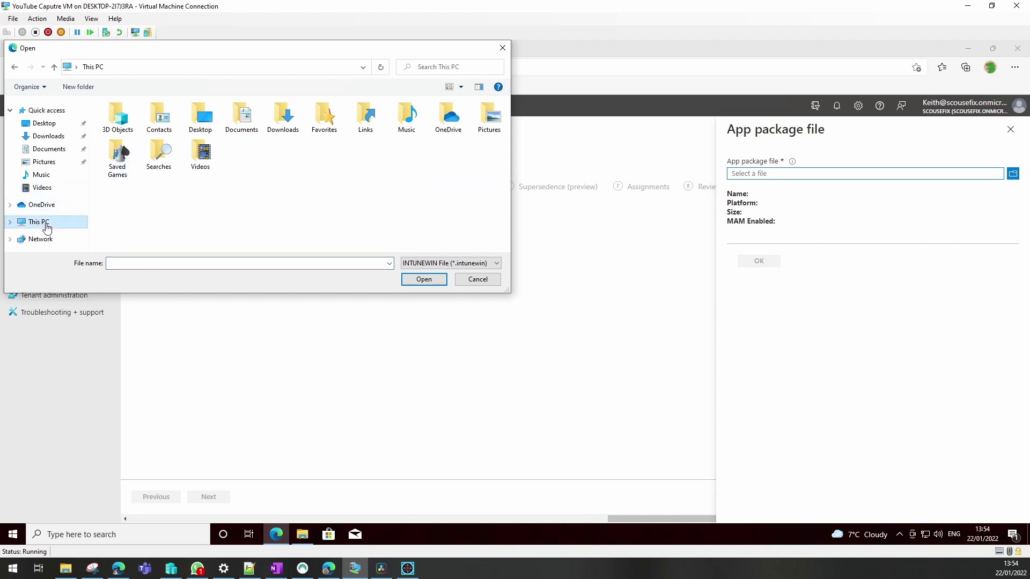
pyautogui.doubleClick(155, 232)
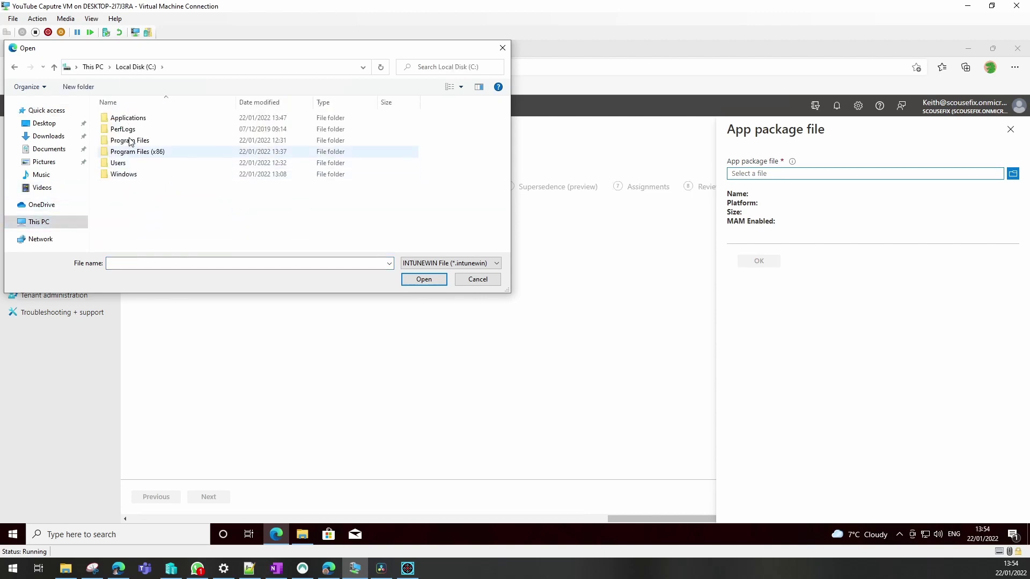
pyautogui.doubleClick(130, 120)
pyautogui.doubleClick(134, 122)
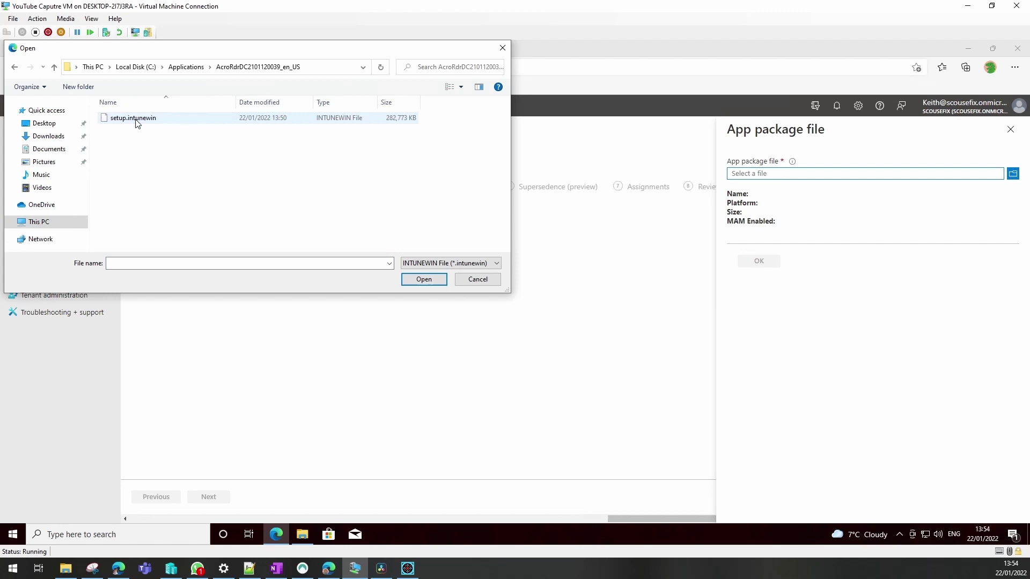
pyautogui.click(133, 119)
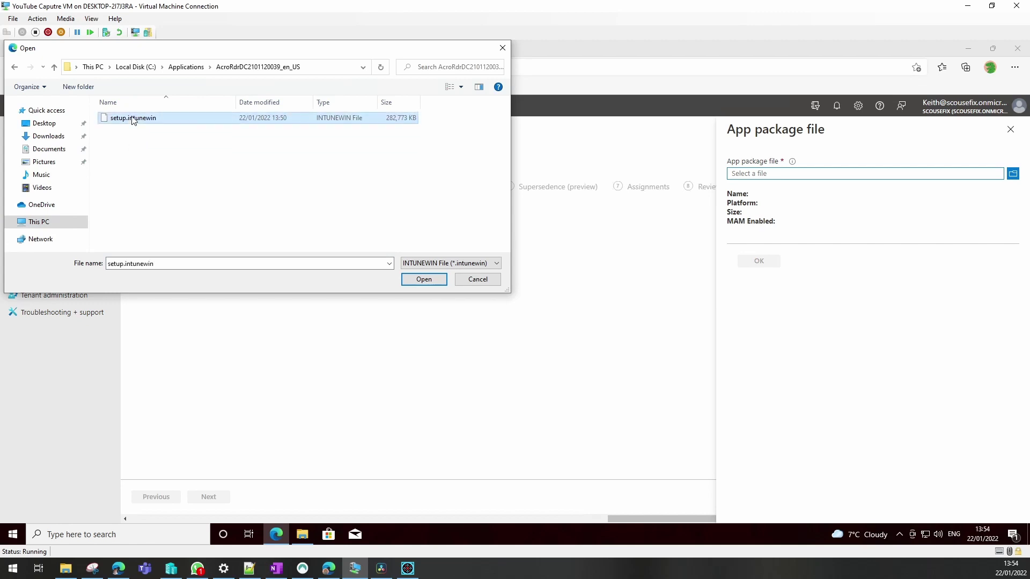
pyautogui.click(424, 279)
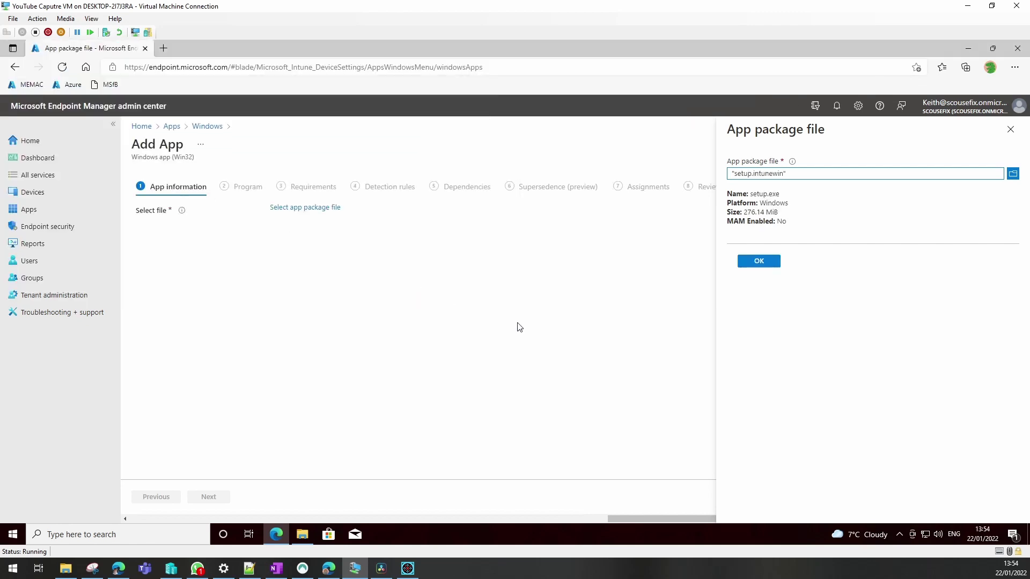
pyautogui.click(761, 267)
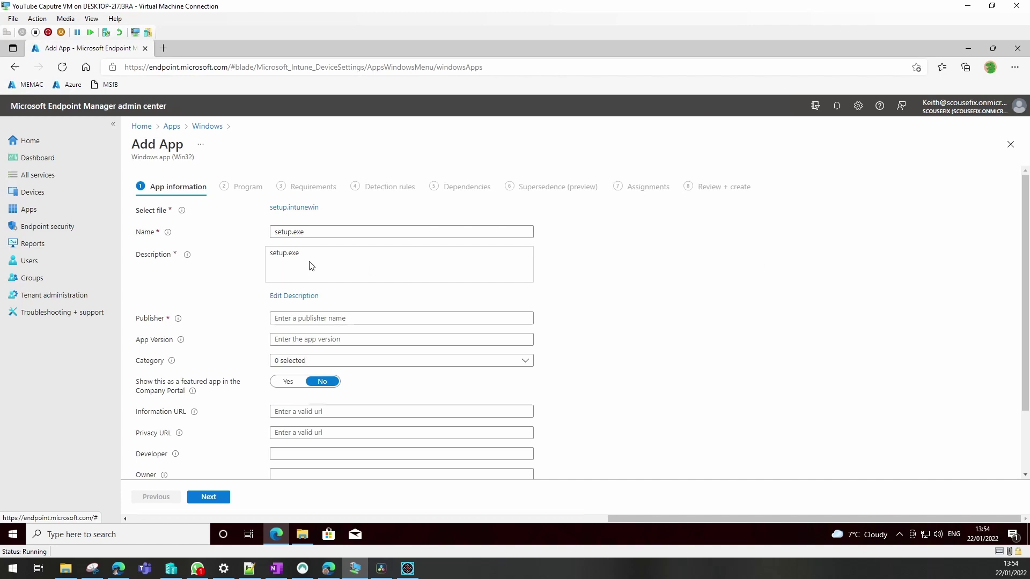
# Step: Rename the app to Adobe Reader DC 21.011.20039 and enter Adobe as publisher
pyautogui.moveTo(276, 535)
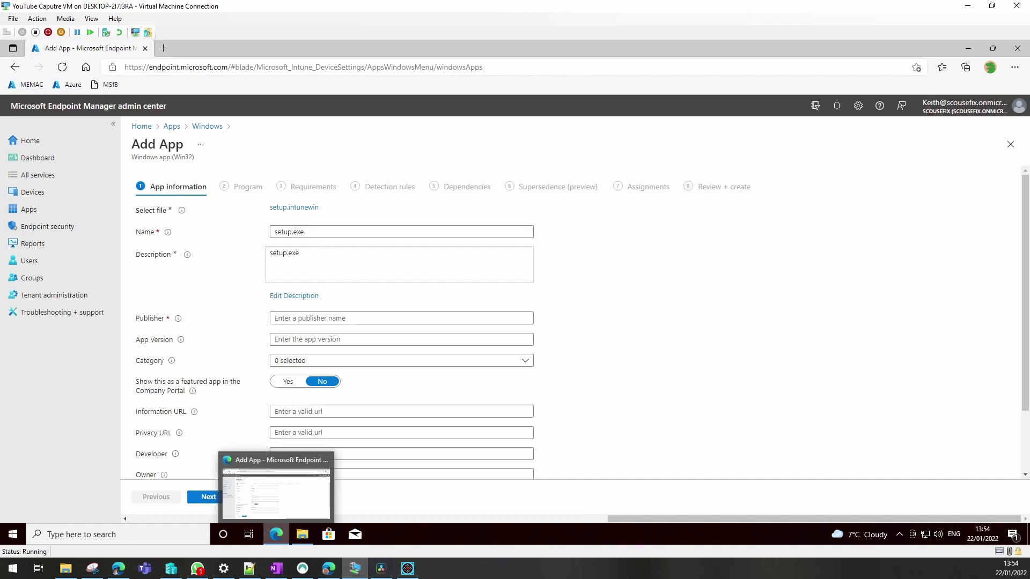
pyautogui.click(276, 569)
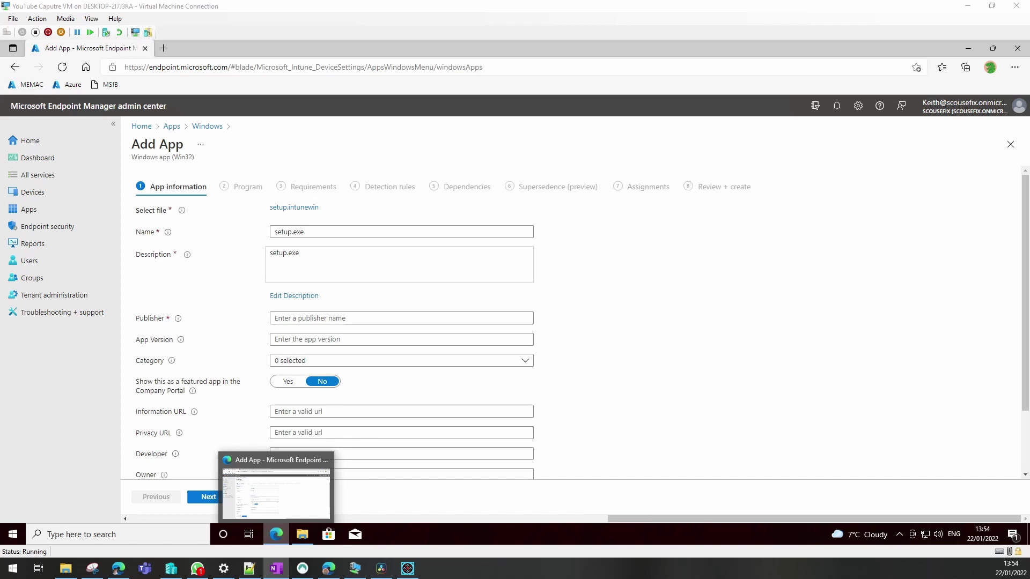
pyautogui.doubleClick(329, 231)
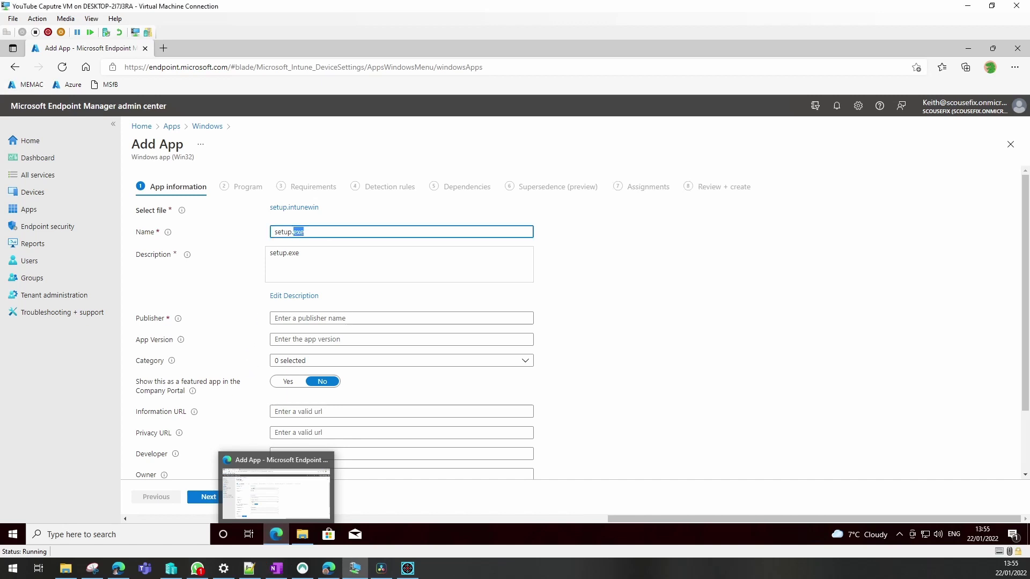
pyautogui.hotkey('ctrl', 'a')
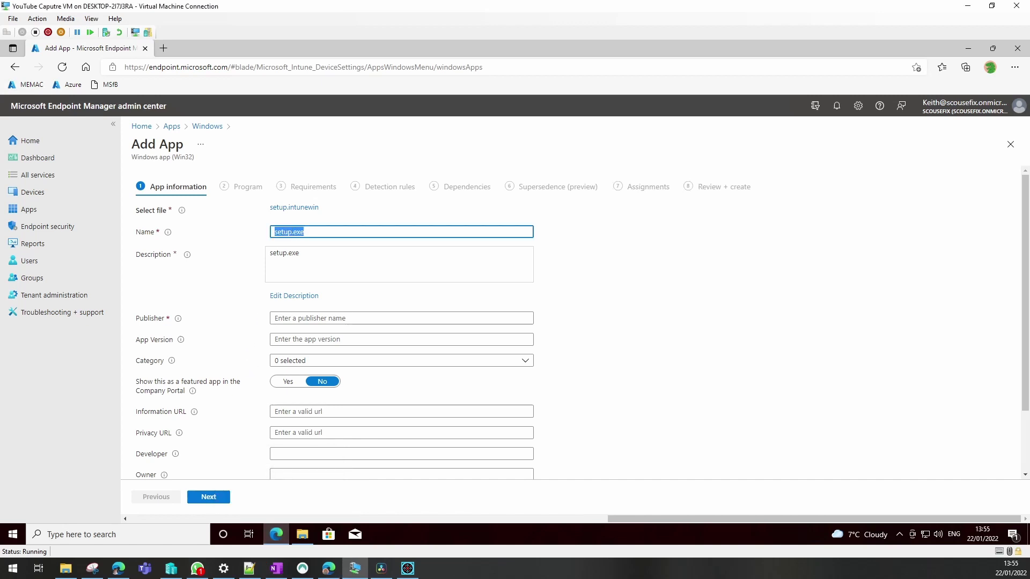
pyautogui.write('Adobe Reader DC 21.011.20039')
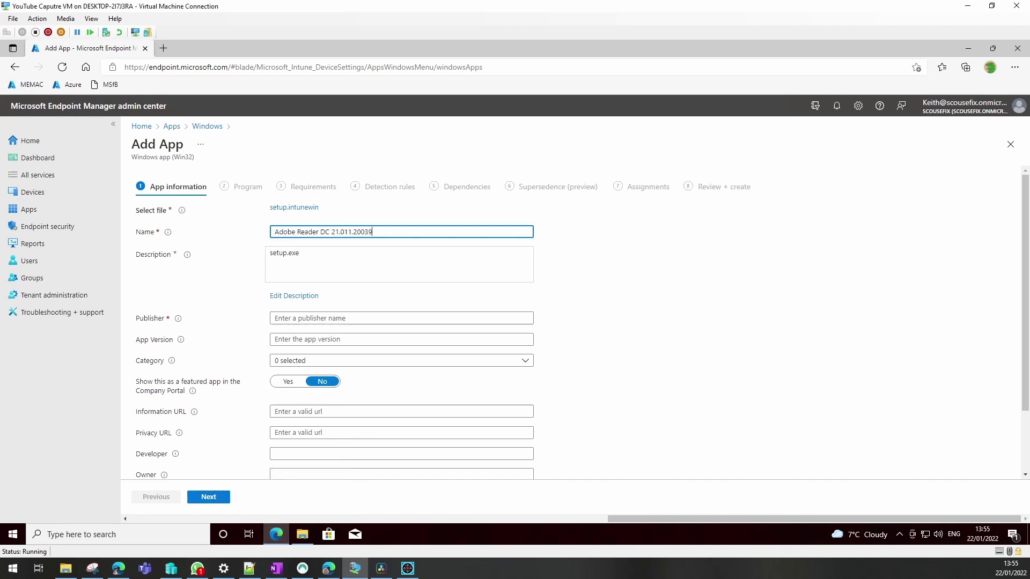
pyautogui.click(327, 318)
pyautogui.write('Adobe')
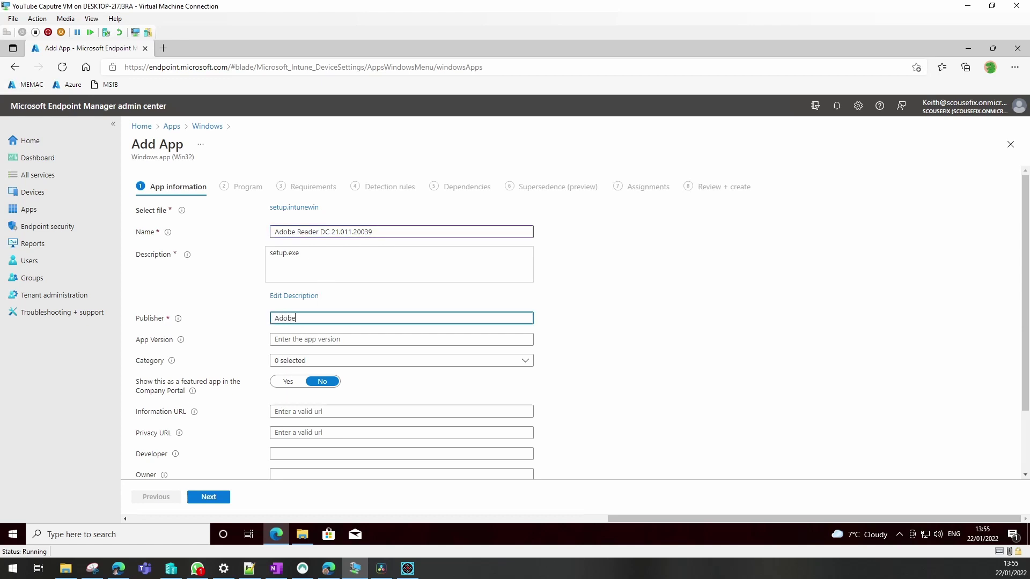
pyautogui.moveTo(374, 232); pyautogui.dragTo(331, 232)
pyautogui.hotkey('ctrl', 'c')
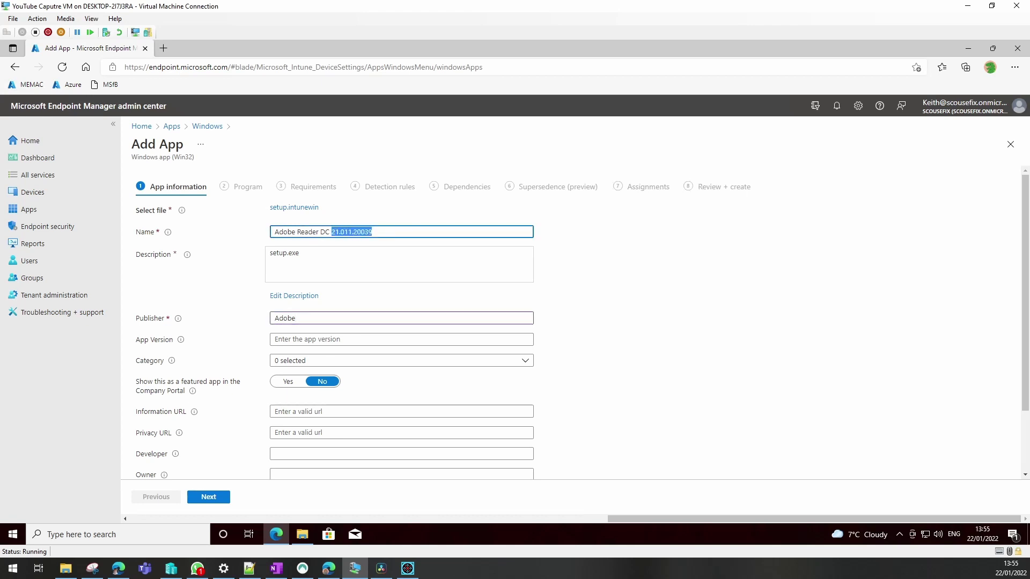
# Step: Set app version 21.011.20039 and description Adobe Reader DC 21.011.20039
pyautogui.click(319, 339)
pyautogui.hotkey('ctrl', 'v')
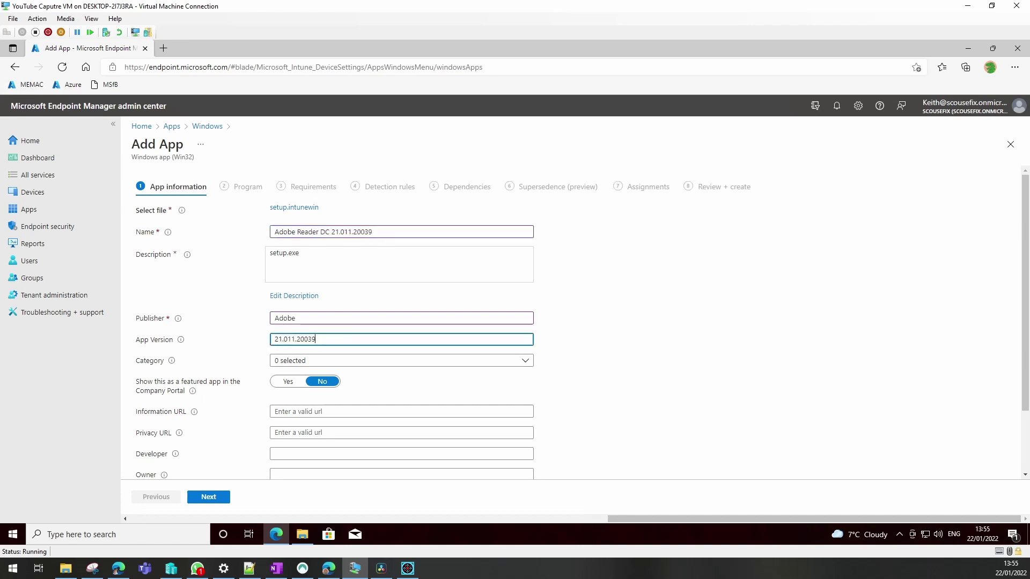
pyautogui.moveTo(374, 231); pyautogui.dragTo(274, 231)
pyautogui.hotkey('ctrl', 'c')
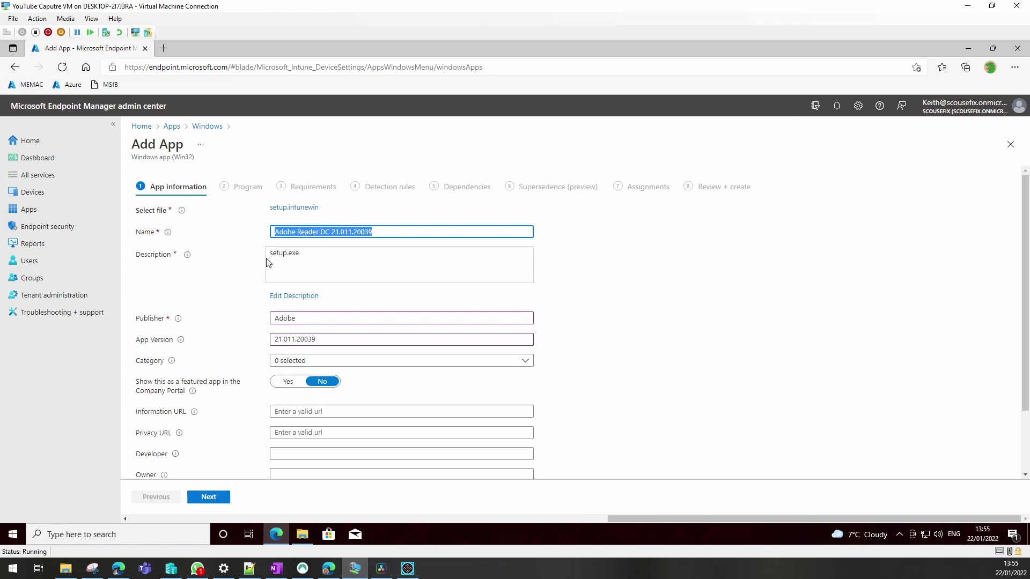
pyautogui.click(293, 296)
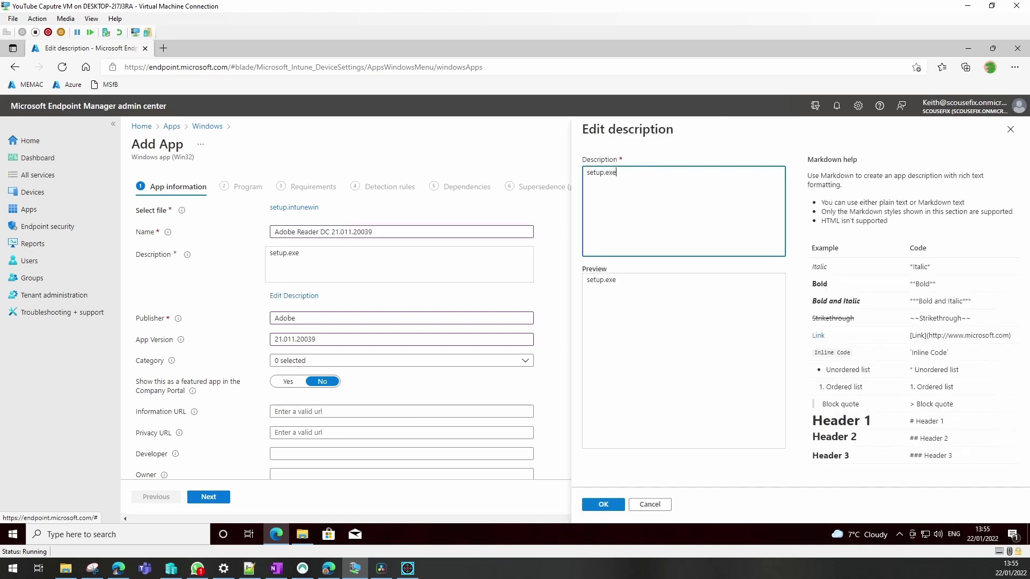
pyautogui.moveTo(617, 173); pyautogui.dragTo(586, 172)
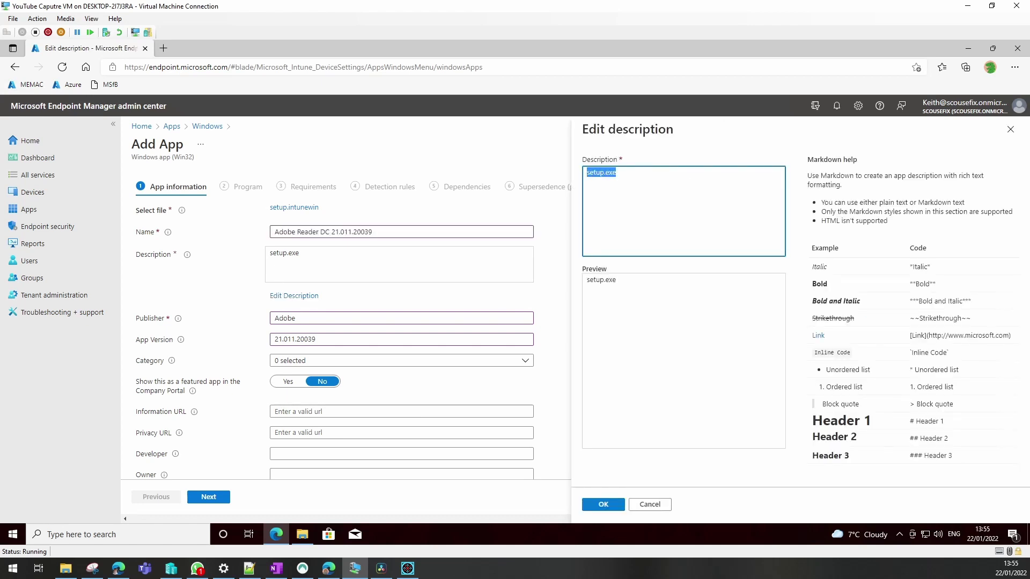
pyautogui.hotkey('ctrl', 'v')
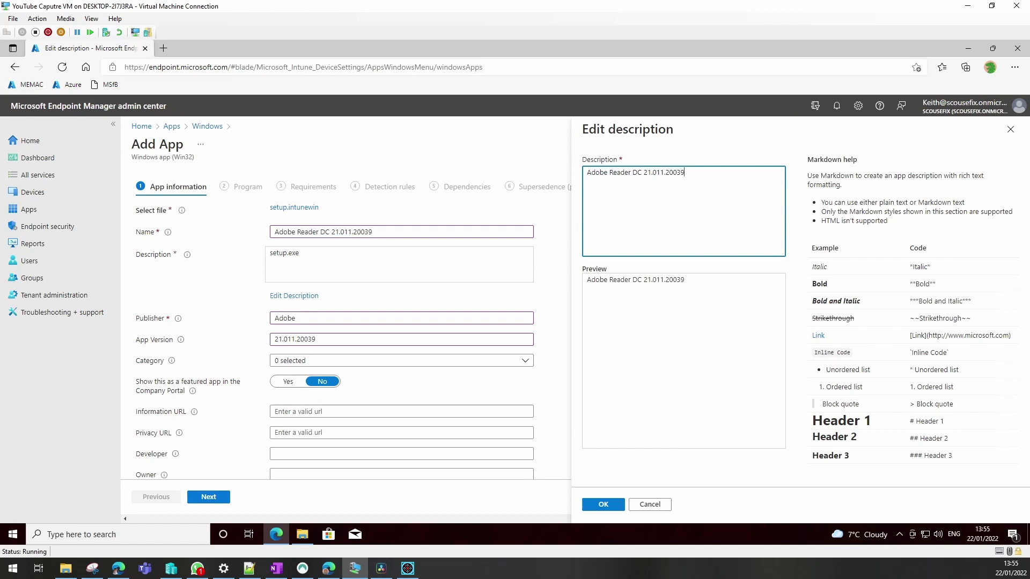
pyautogui.click(605, 512)
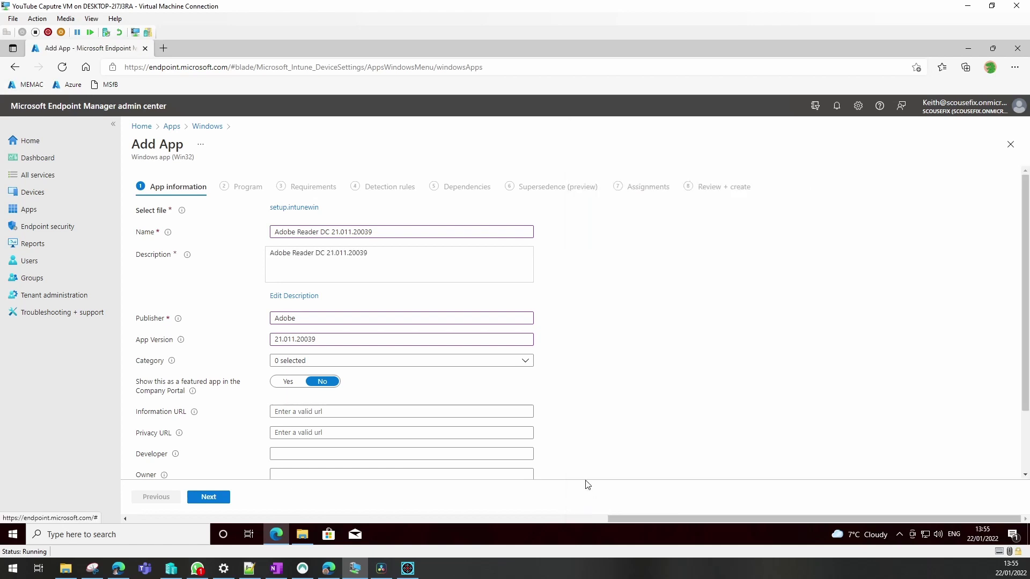
pyautogui.scroll(-2, 602, 429)
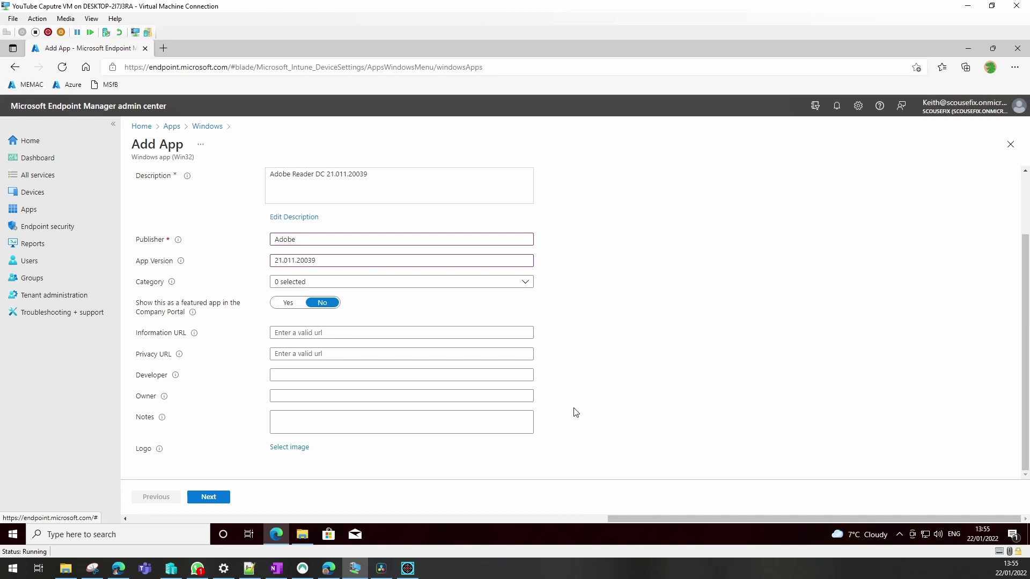
# Step: Enter install command setup.exe /sALL /rs and uninstall command MsiExec.exe /x{AC76BA86-7AD7-1033-7B44-AC0F074E4100}
pyautogui.click(214, 501)
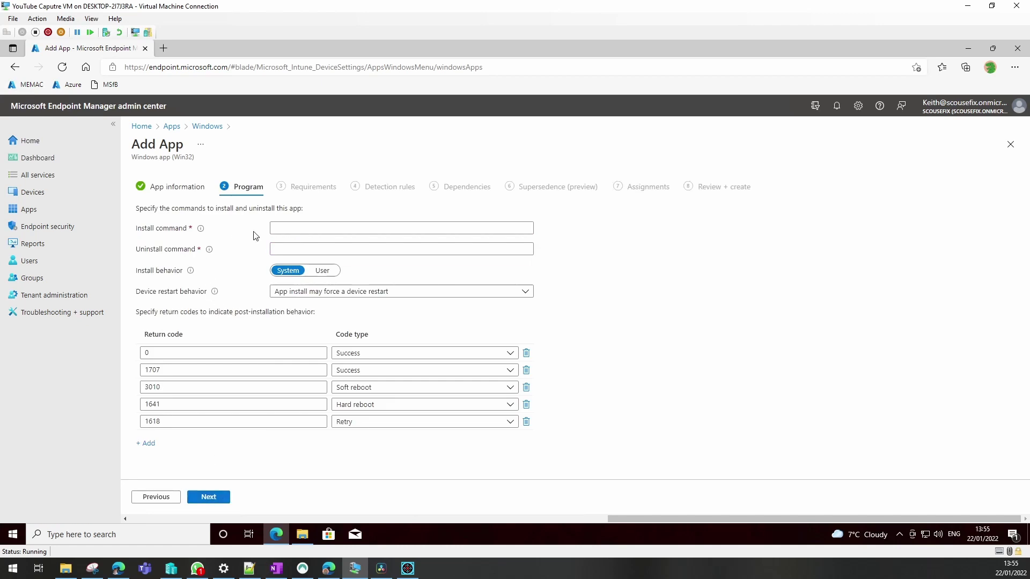
pyautogui.click(276, 569)
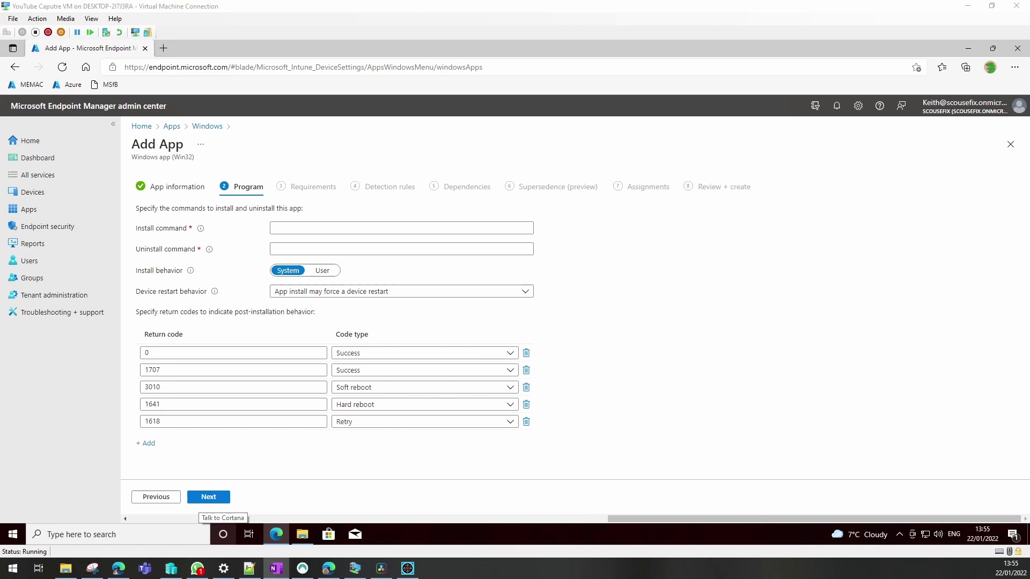
pyautogui.click(296, 233)
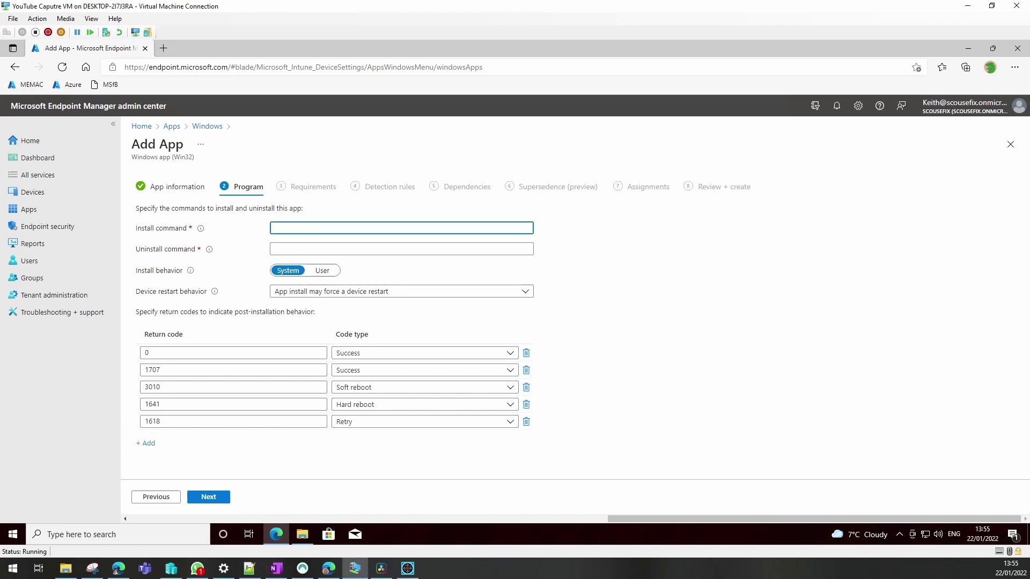
pyautogui.write('setup.exe /sALL /rs')
pyautogui.moveTo(302, 534)
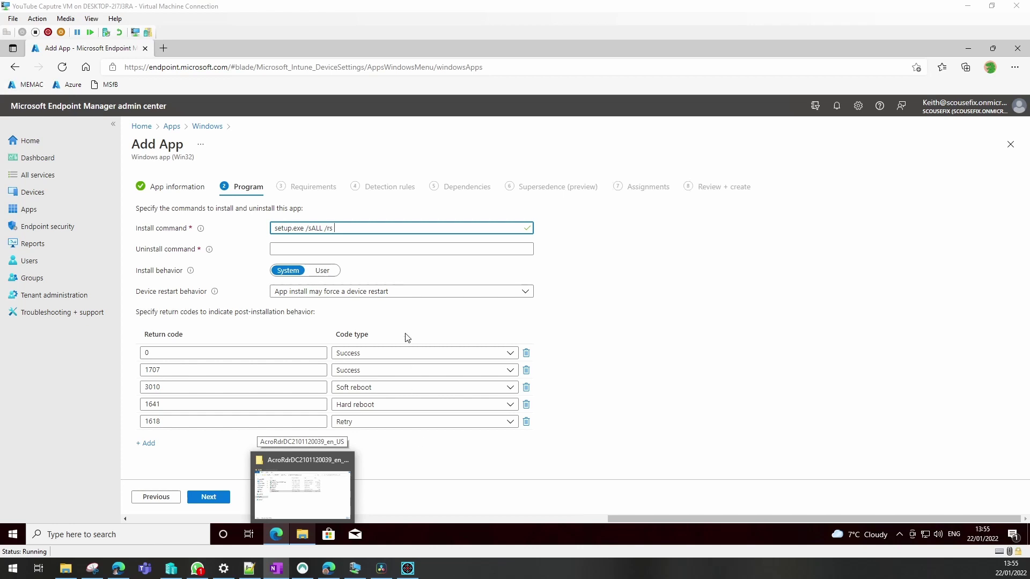
pyautogui.click(325, 249)
pyautogui.write('MsiExec.exe /I{AC76BA86-7AD7-1033-7B44-AC0F074E4100}')
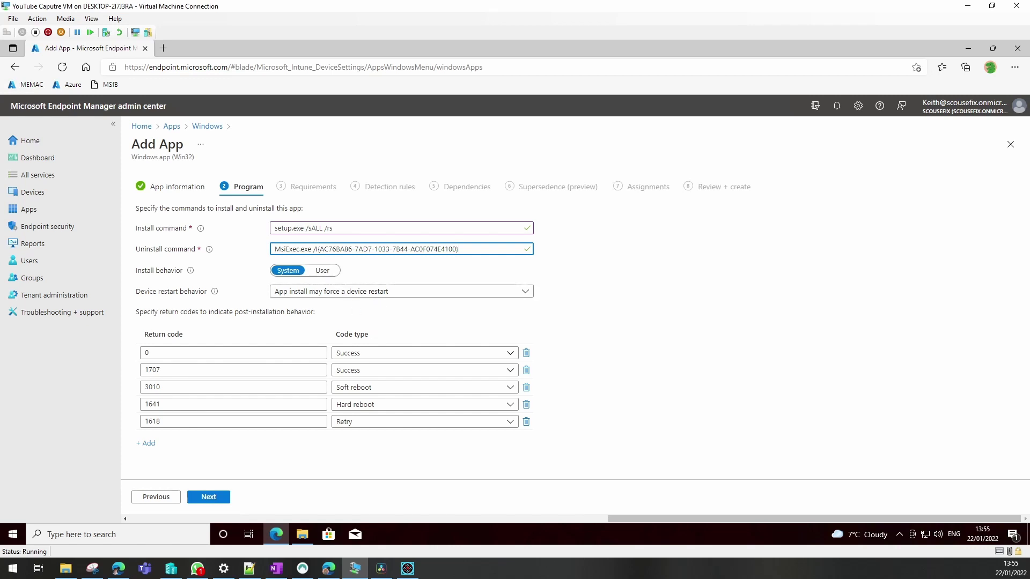
pyautogui.press('BackSpace')
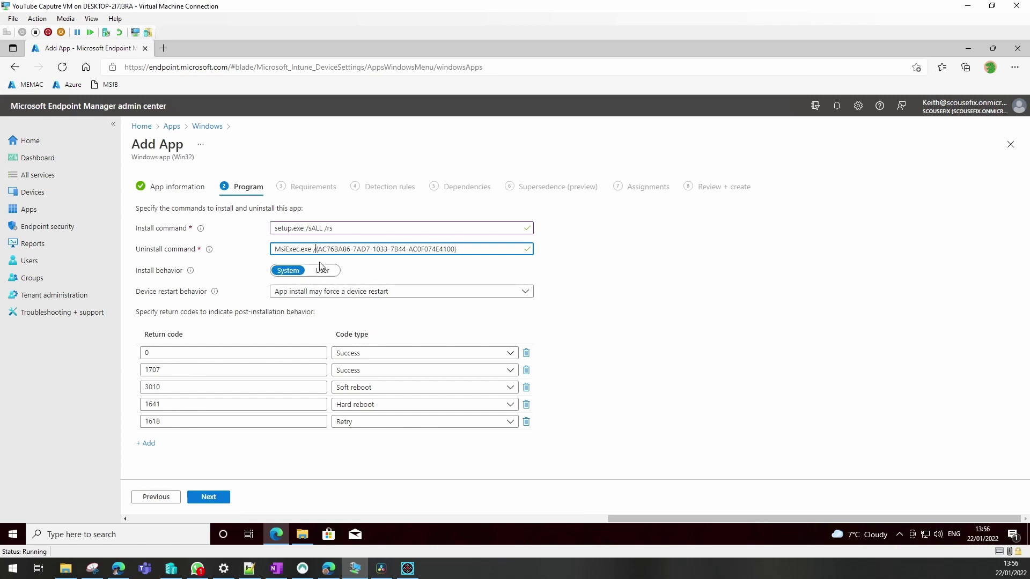
pyautogui.write('x')
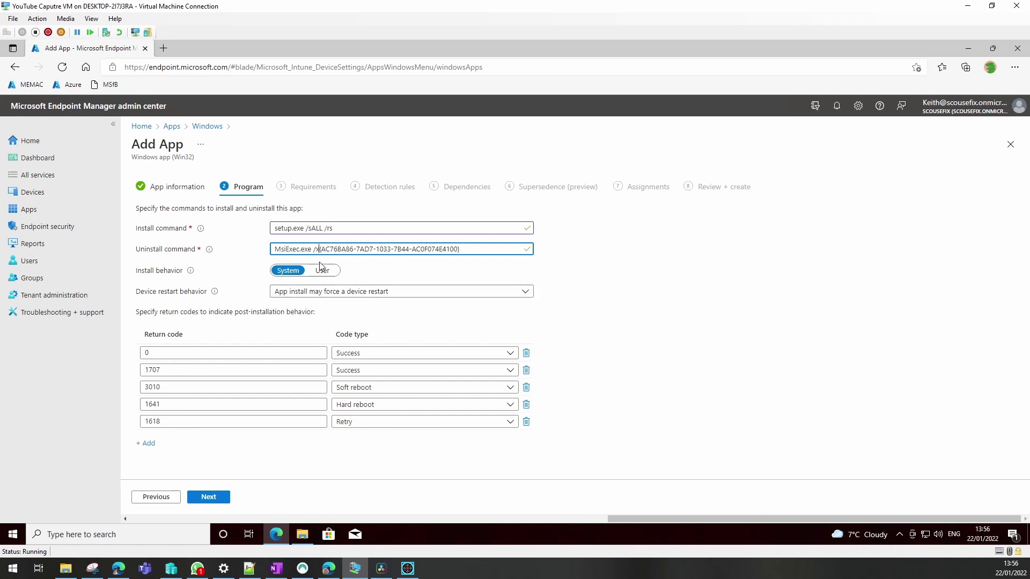
# Step: On the Requirements step, make 64-bit the only required operating system architecture
pyautogui.click(215, 499)
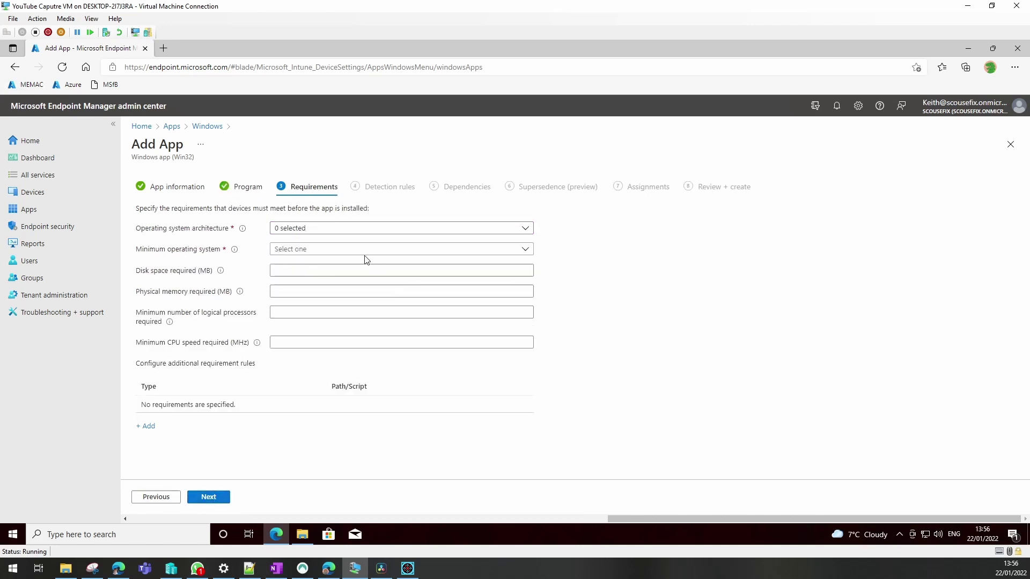
pyautogui.click(524, 230)
pyautogui.click(347, 250)
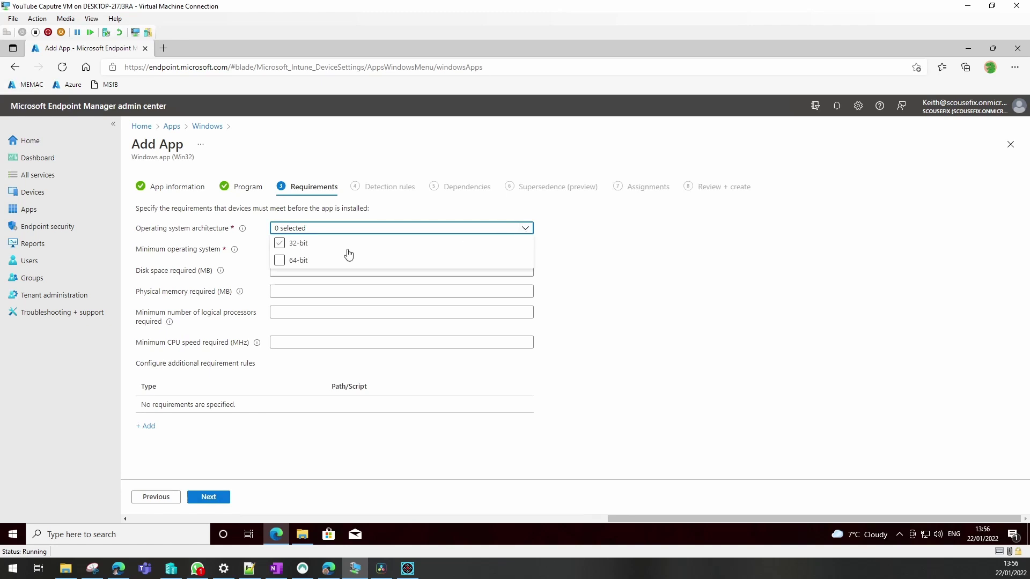
pyautogui.click(277, 244)
pyautogui.click(279, 261)
pyautogui.click(279, 261)
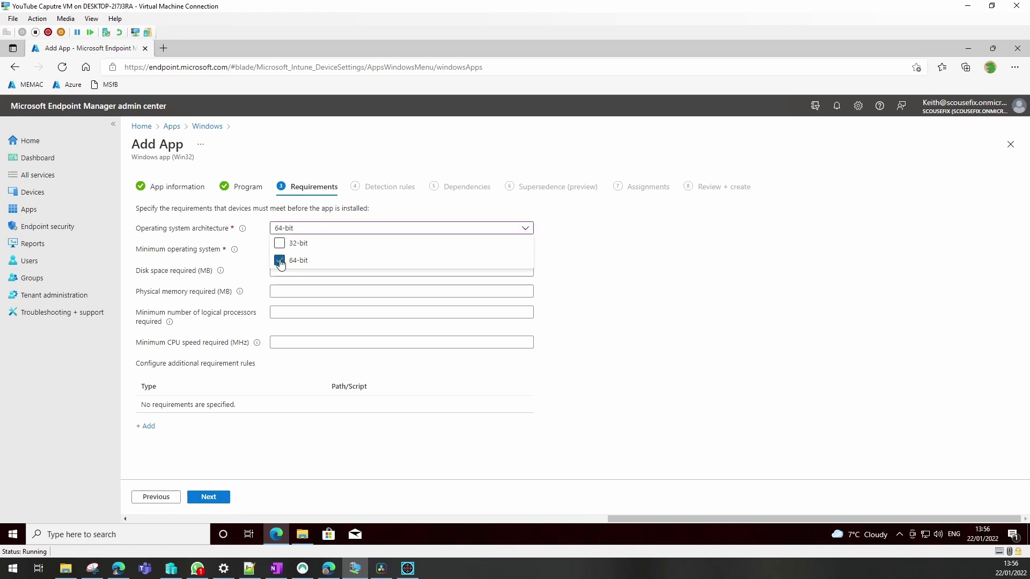
pyautogui.click(590, 271)
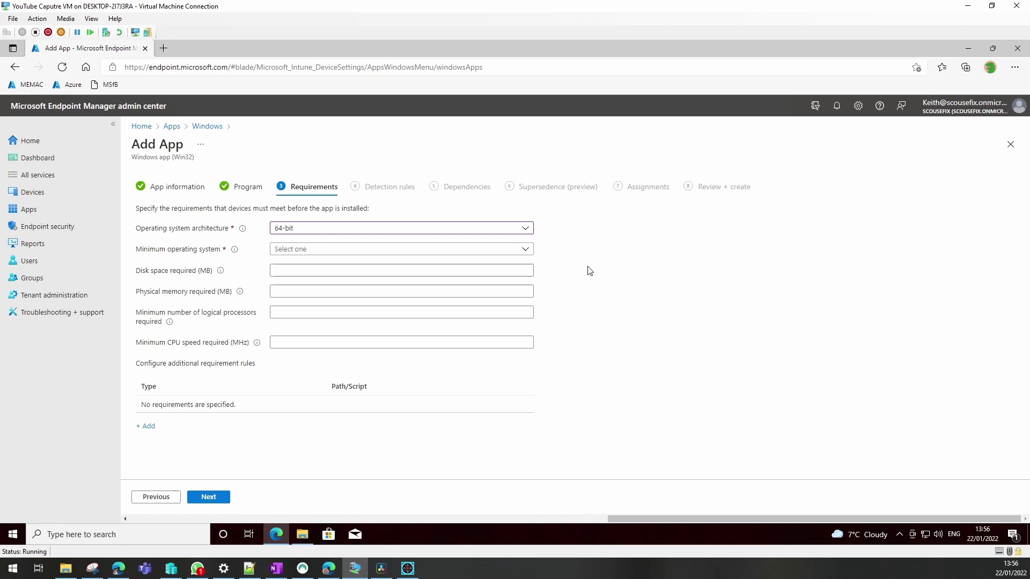
# Step: Set the minimum operating system to Windows 10 1909 and continue to Detection rules
pyautogui.click(528, 254)
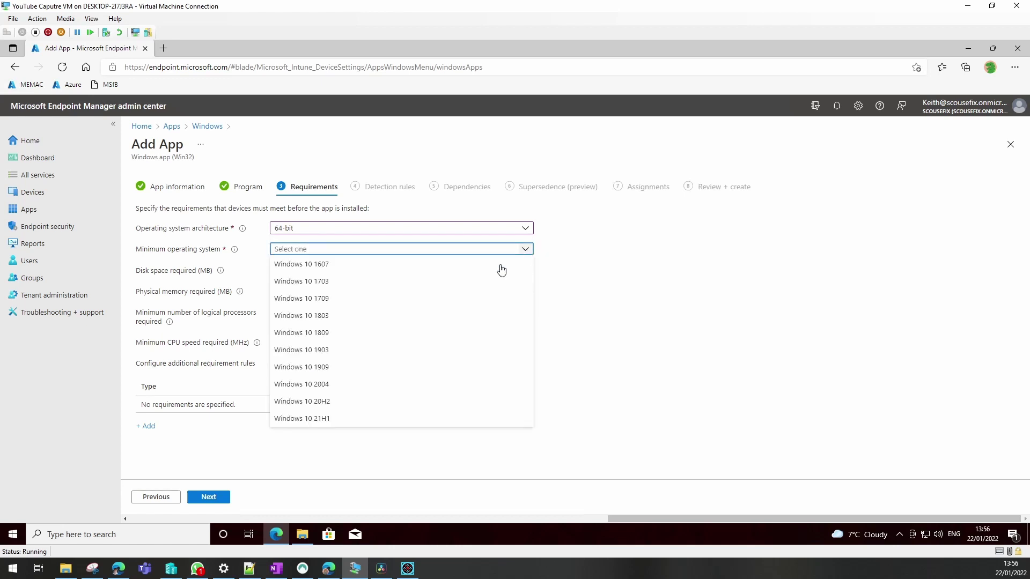
pyautogui.click(321, 370)
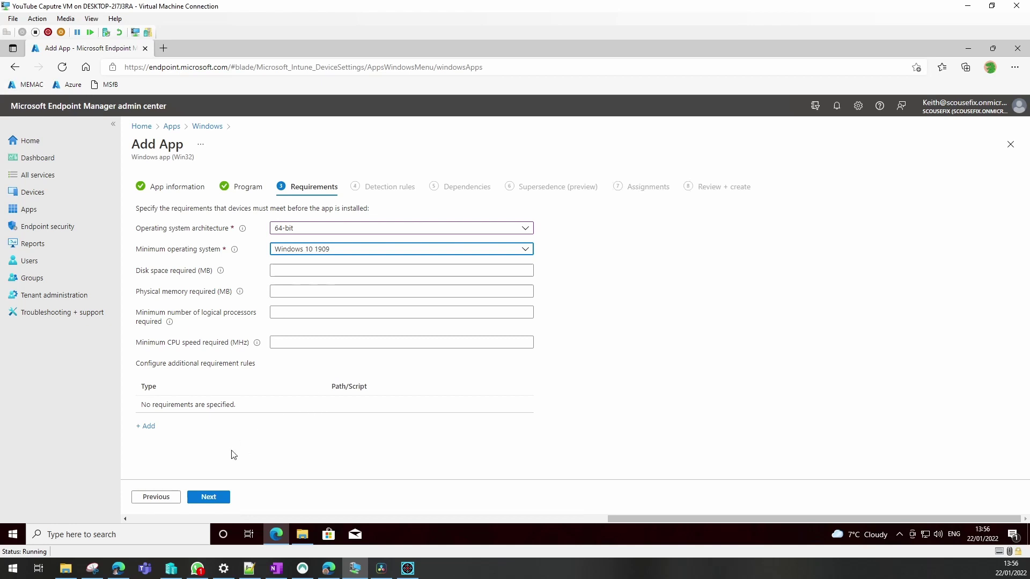
pyautogui.click(219, 499)
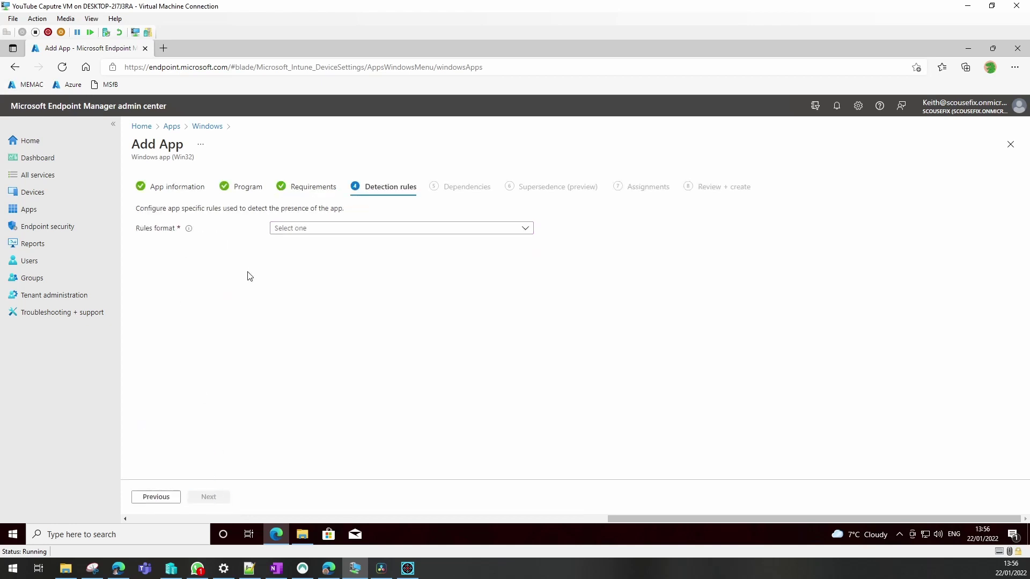
# Step: Manually configure an MSI detection rule using product code {AC76BA86-7AD7-1033-7B44-AC0F074E4100}, pasted from OneNote
pyautogui.click(524, 230)
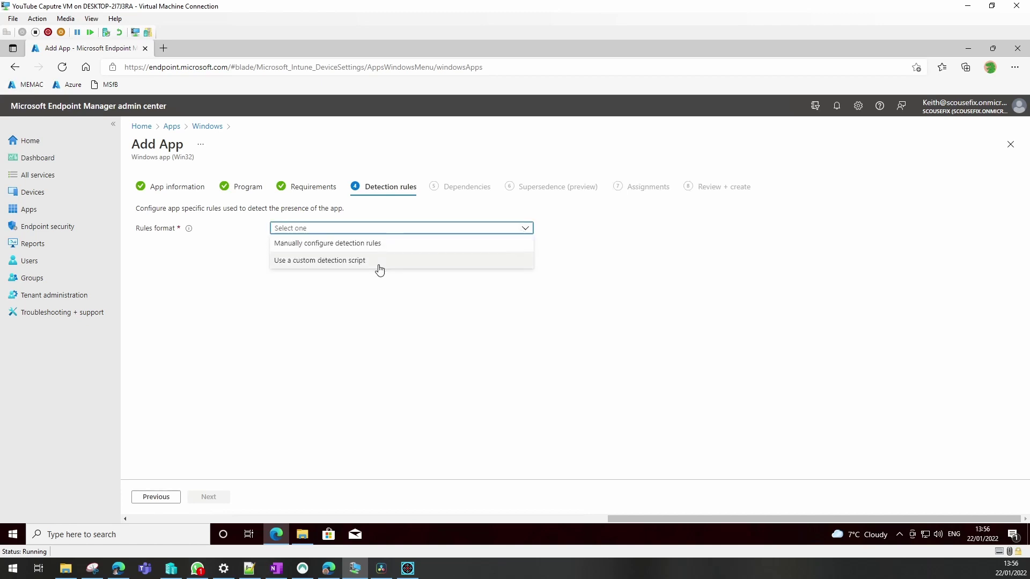
pyautogui.click(368, 244)
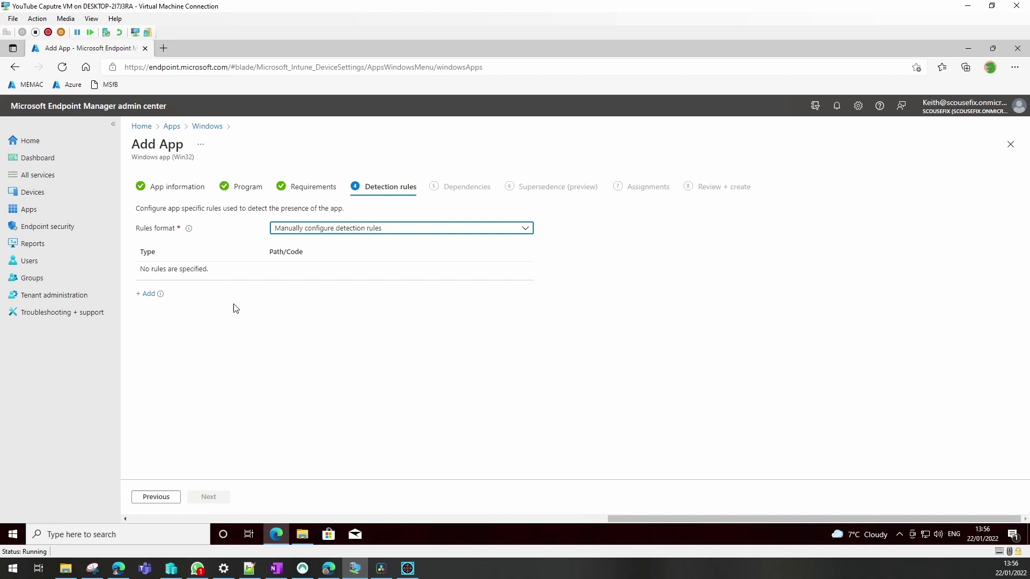
pyautogui.click(148, 294)
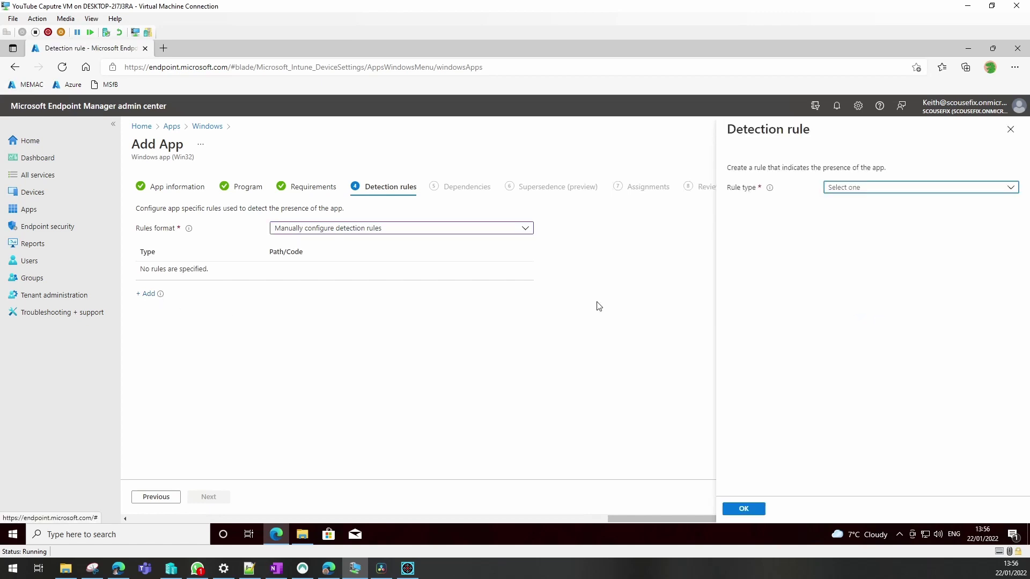
pyautogui.click(862, 189)
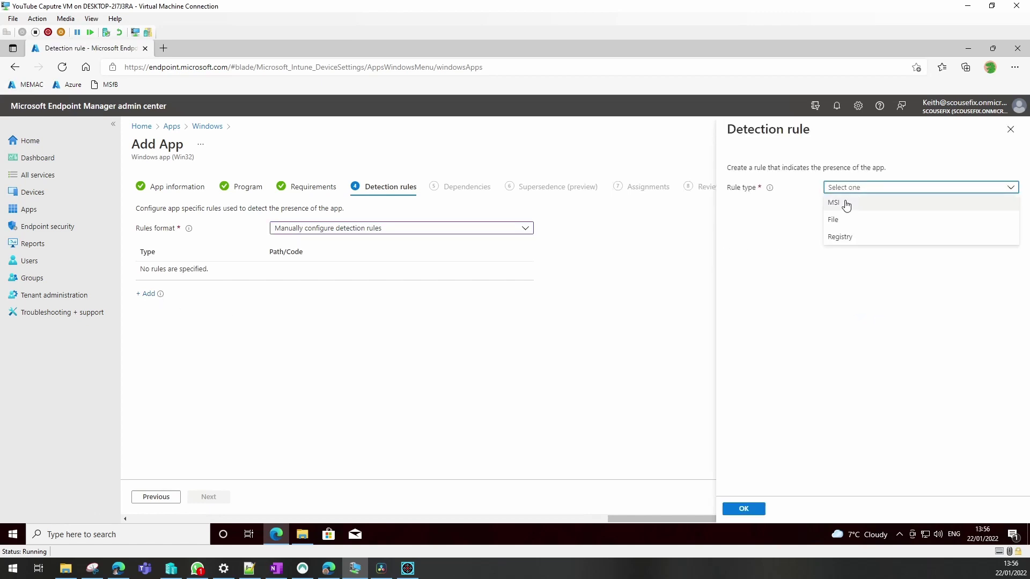
pyautogui.click(846, 205)
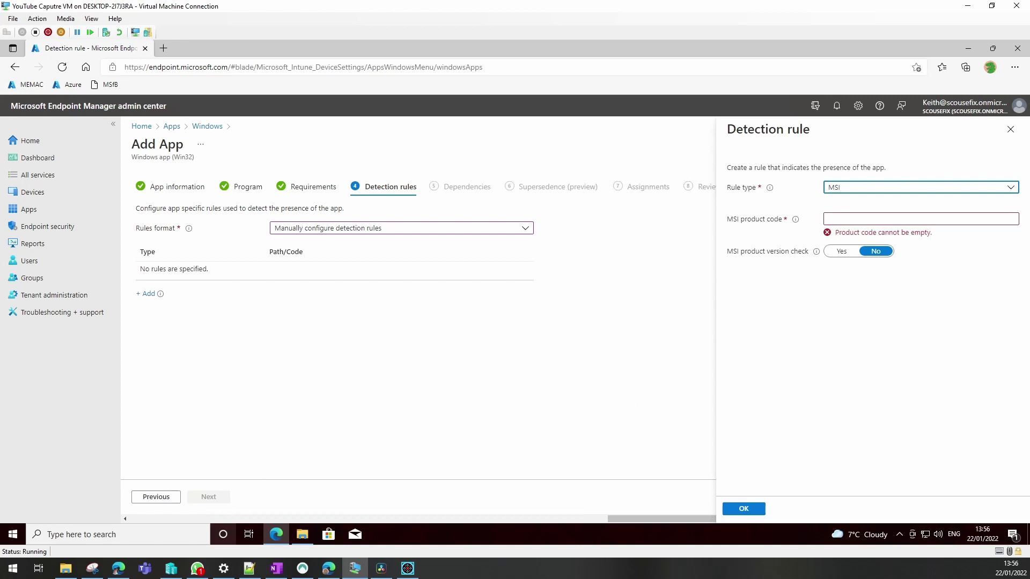
pyautogui.click(276, 568)
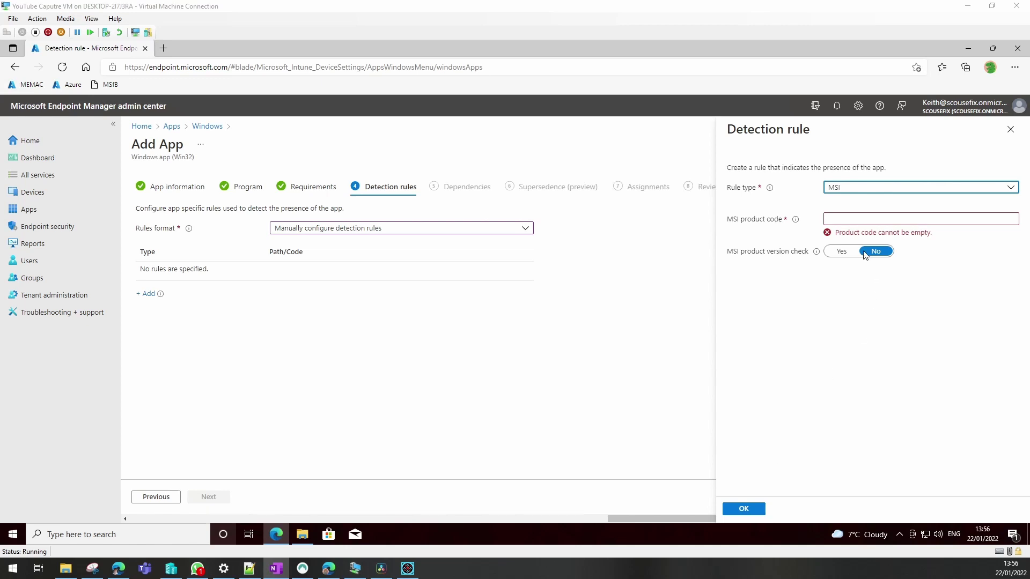
pyautogui.click(840, 223)
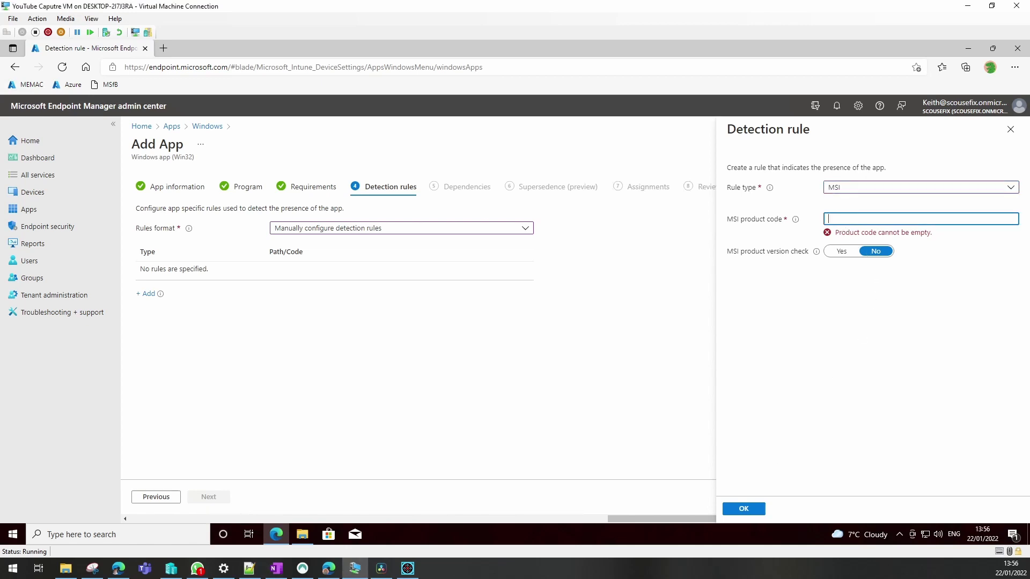
pyautogui.write('{AC76BA86-7AD7-1033-7B44-AC0F074E4100}')
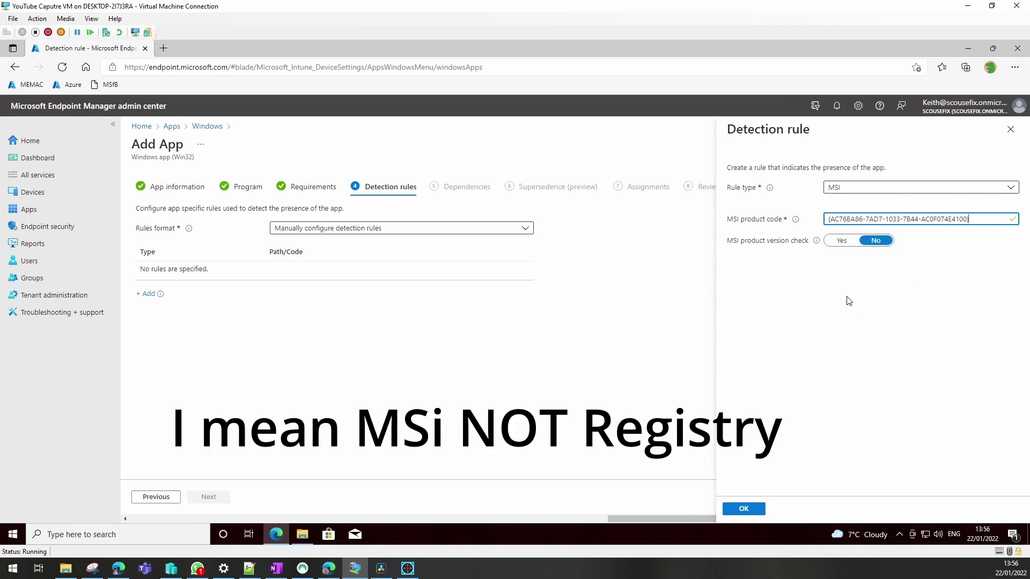
pyautogui.click(745, 507)
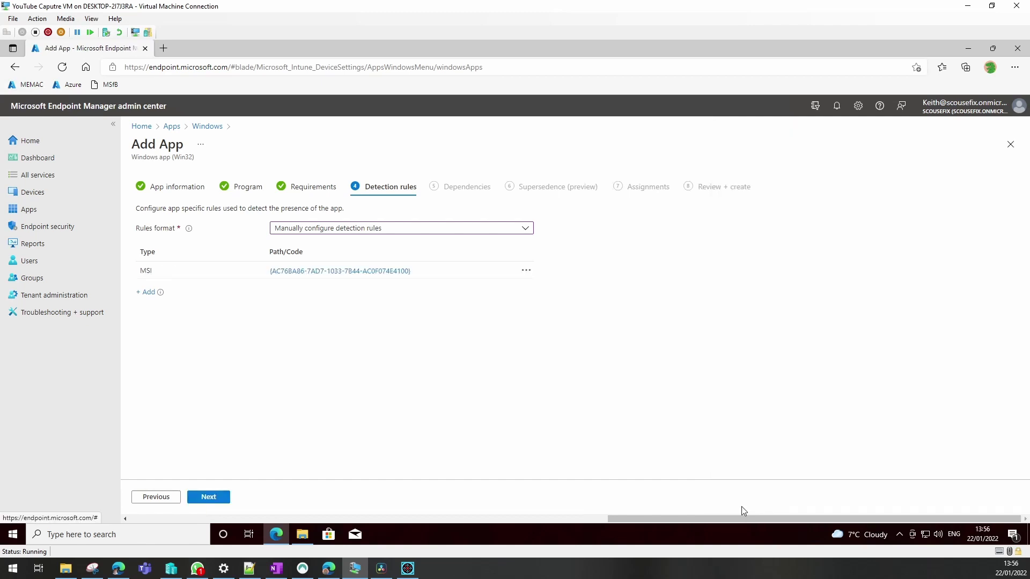
# Step: Advance past Detection rules and an empty Dependencies step to Supersedence (preview)
pyautogui.click(216, 497)
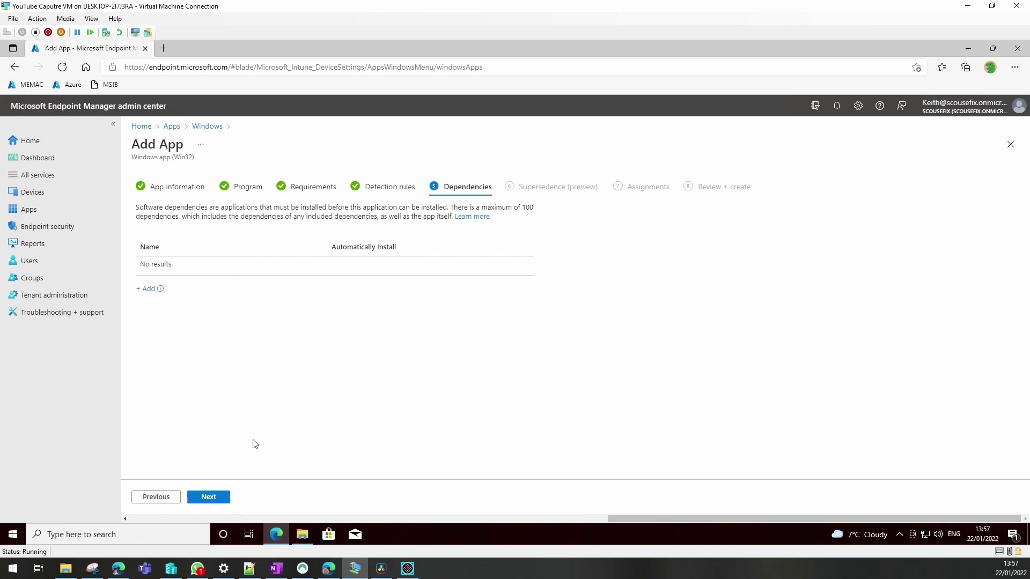
pyautogui.click(211, 499)
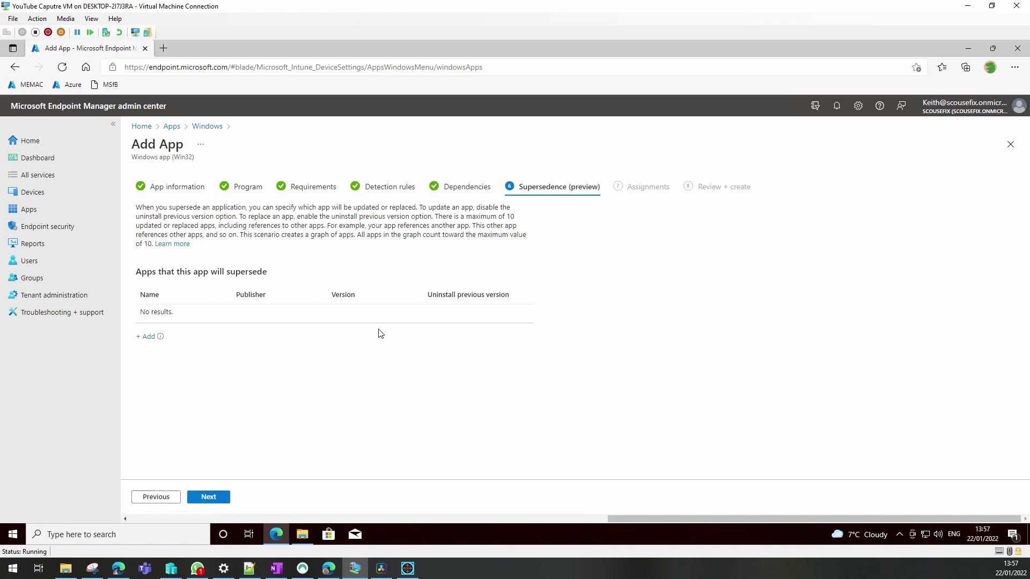
# Step: Skip Supersedence (preview) and view the empty Required, Available and Uninstall assignment sections
pyautogui.click(215, 499)
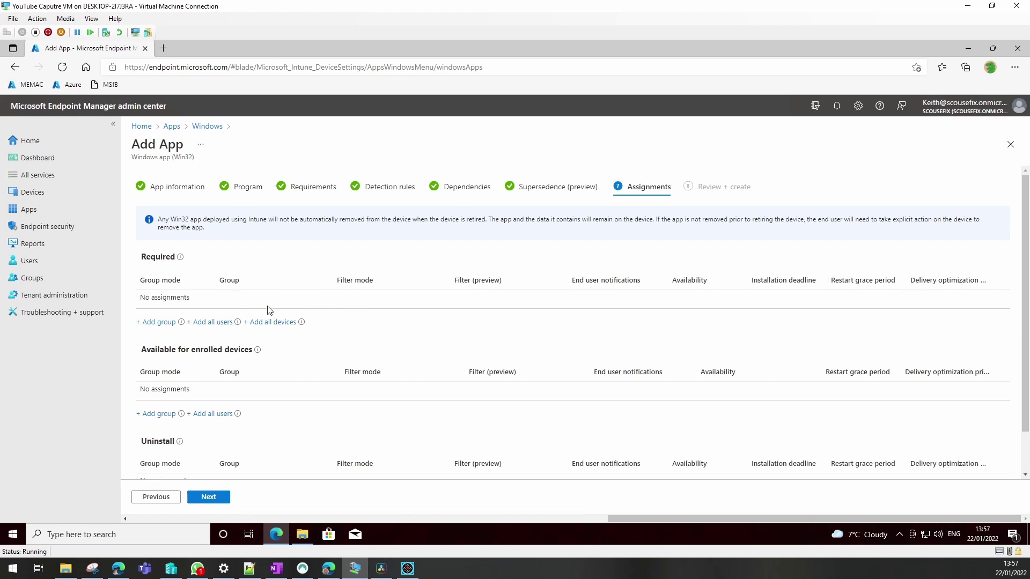
pyautogui.scroll(-1, 270, 311)
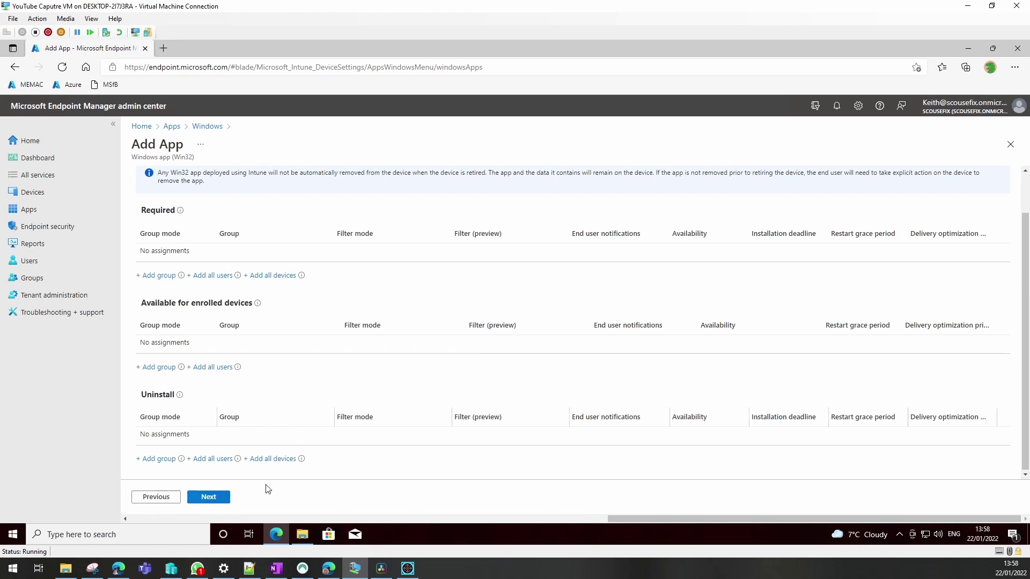
# Step: Review the summary and create the Adobe Reader DC 21.011.20039 app
pyautogui.click(221, 499)
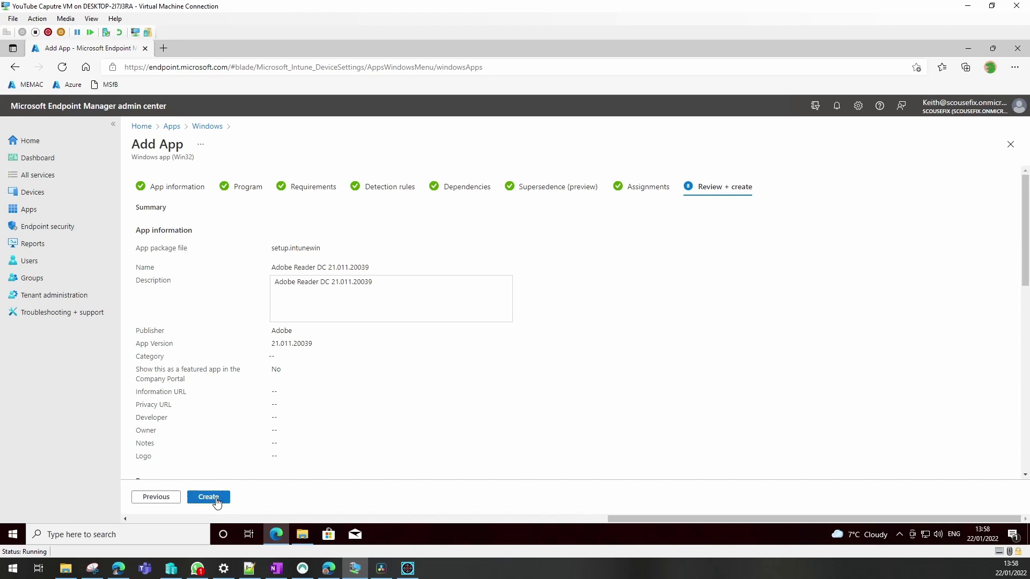
pyautogui.click(216, 499)
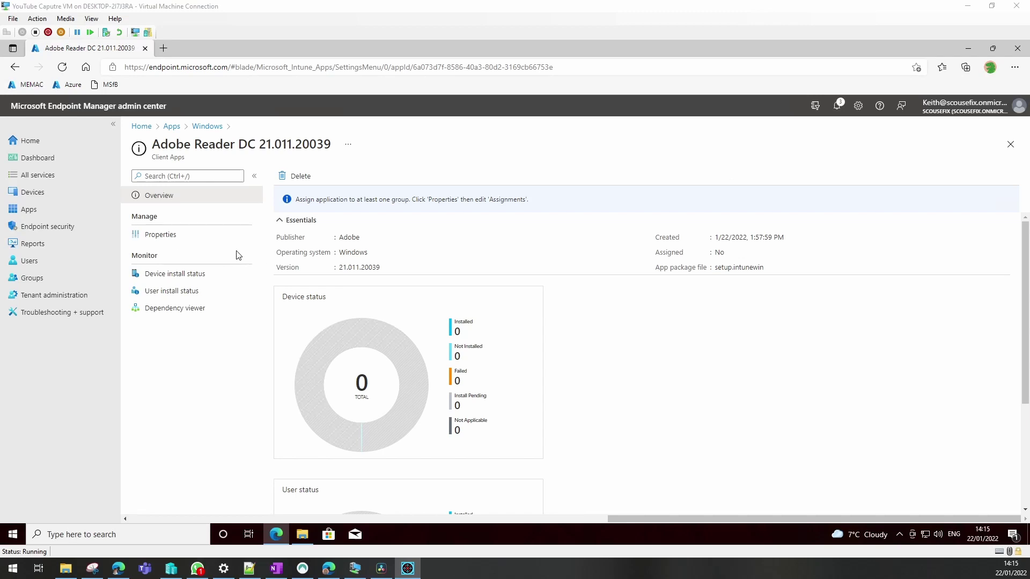
# Step: Upload Adobe Reader DC.jpg as the logo in the app's App information properties
pyautogui.click(161, 236)
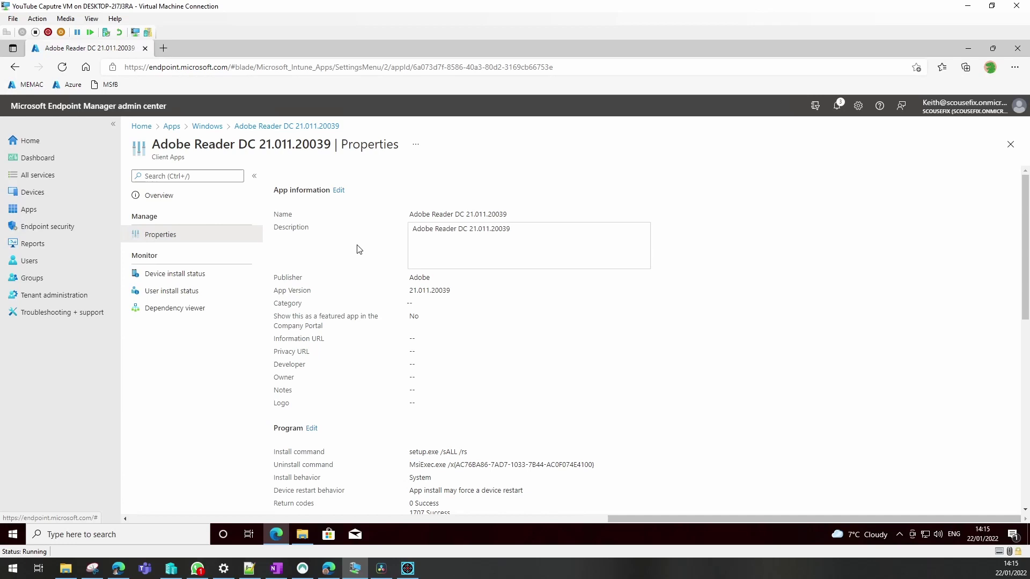
pyautogui.scroll(-2, 429, 350)
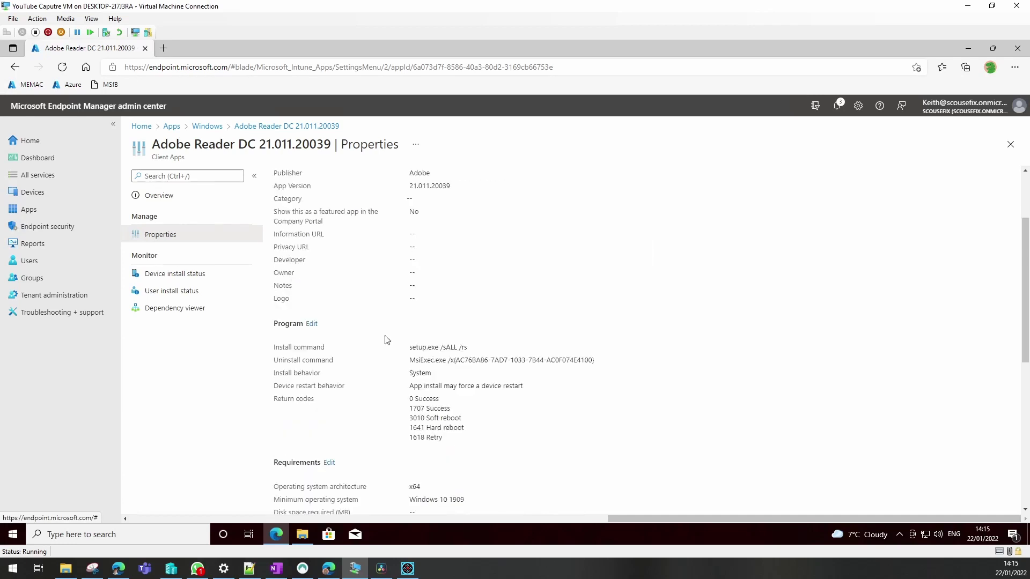
pyautogui.scroll(1, 388, 340)
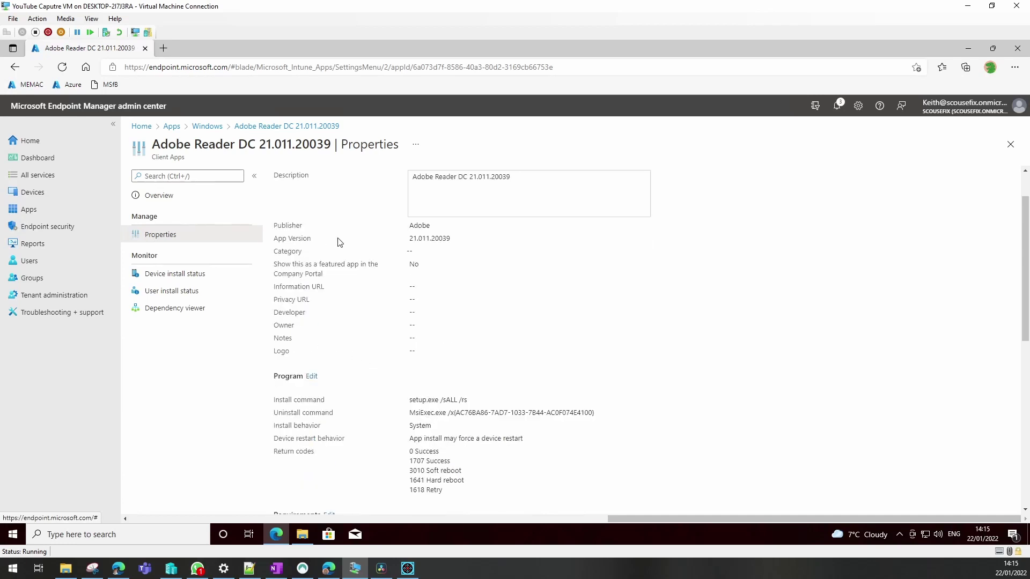
pyautogui.scroll(1, 355, 249)
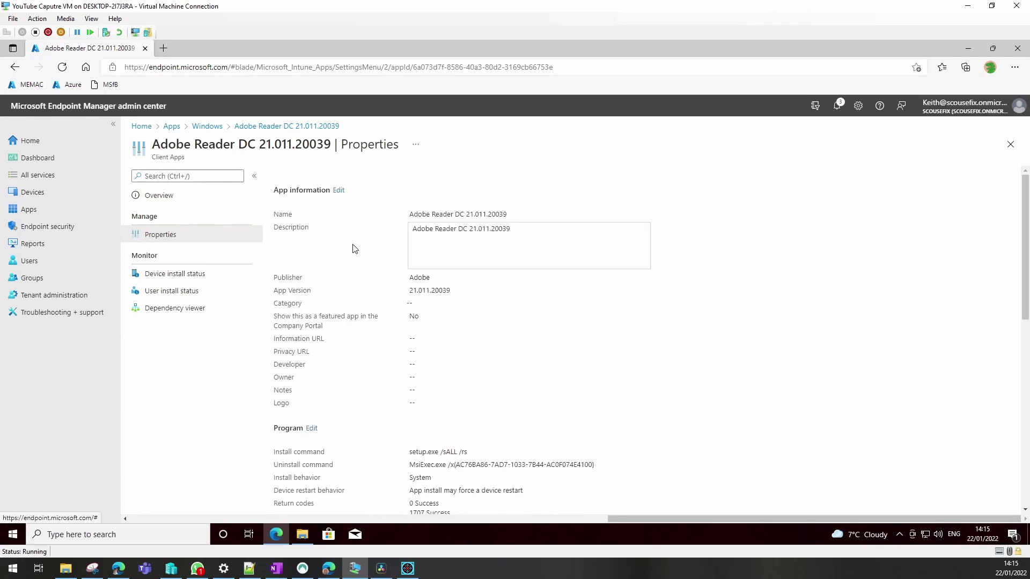
pyautogui.click(338, 191)
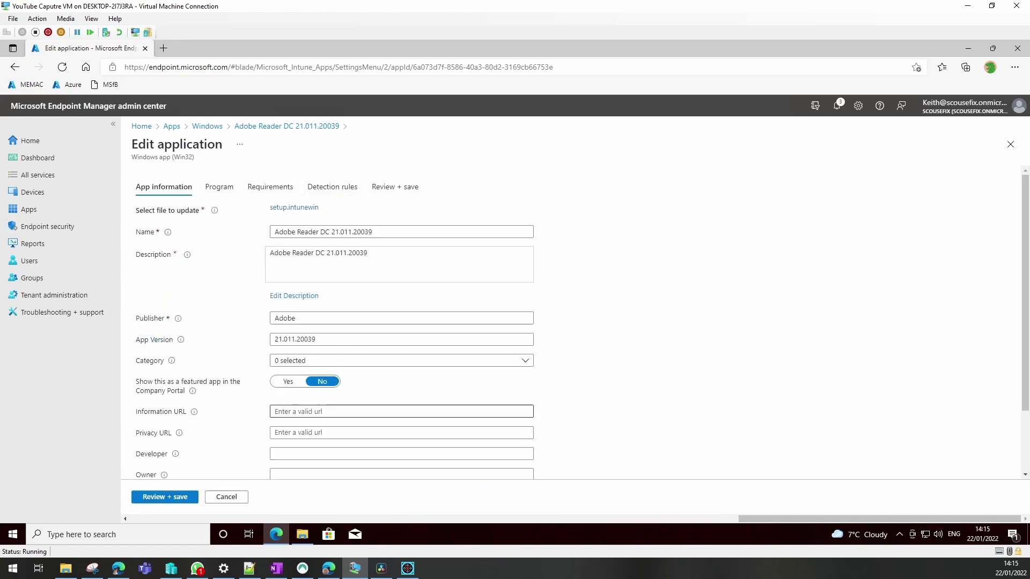
pyautogui.scroll(-1, 349, 196)
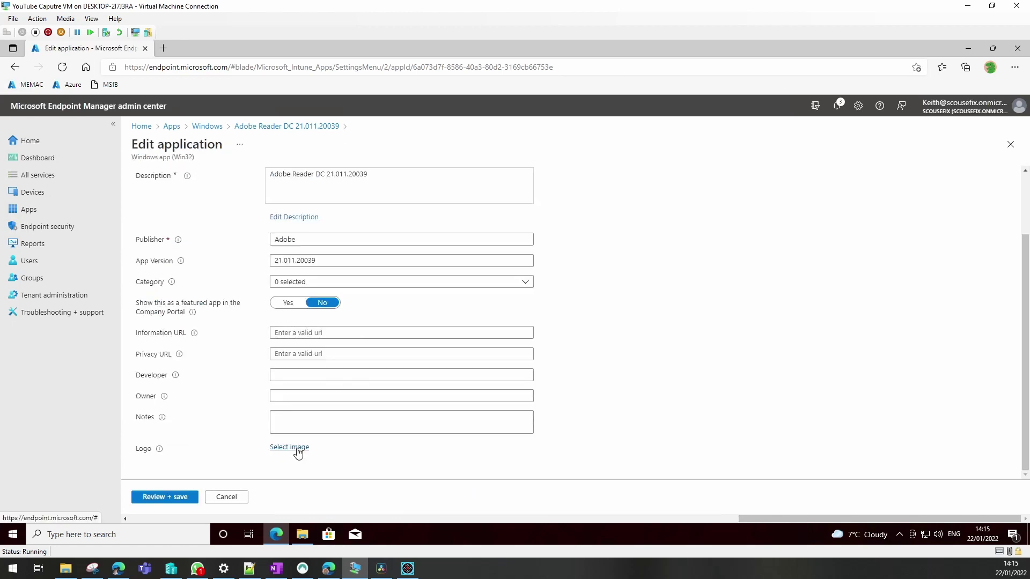
pyautogui.click(298, 453)
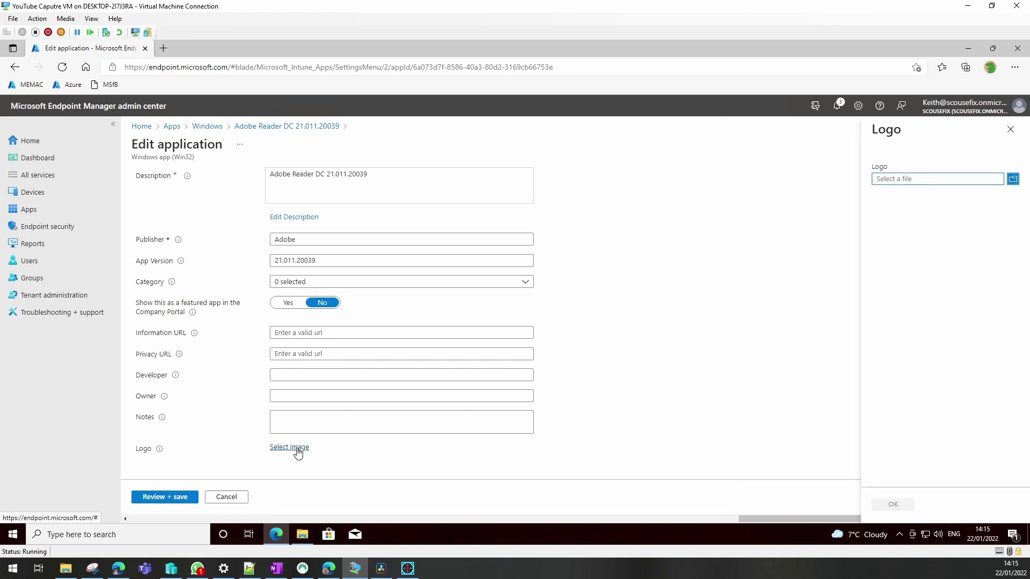
pyautogui.click(910, 183)
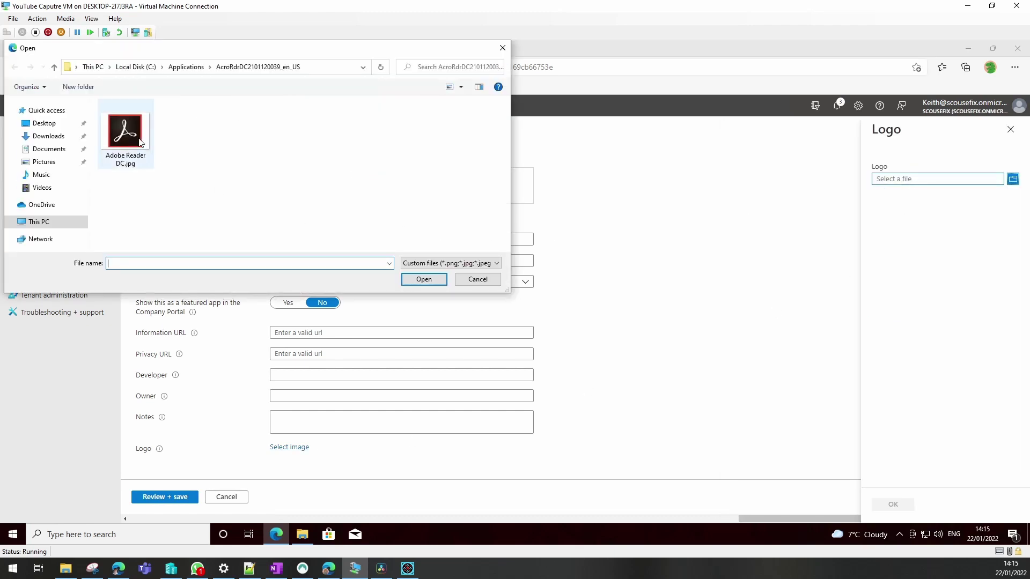
pyautogui.click(133, 138)
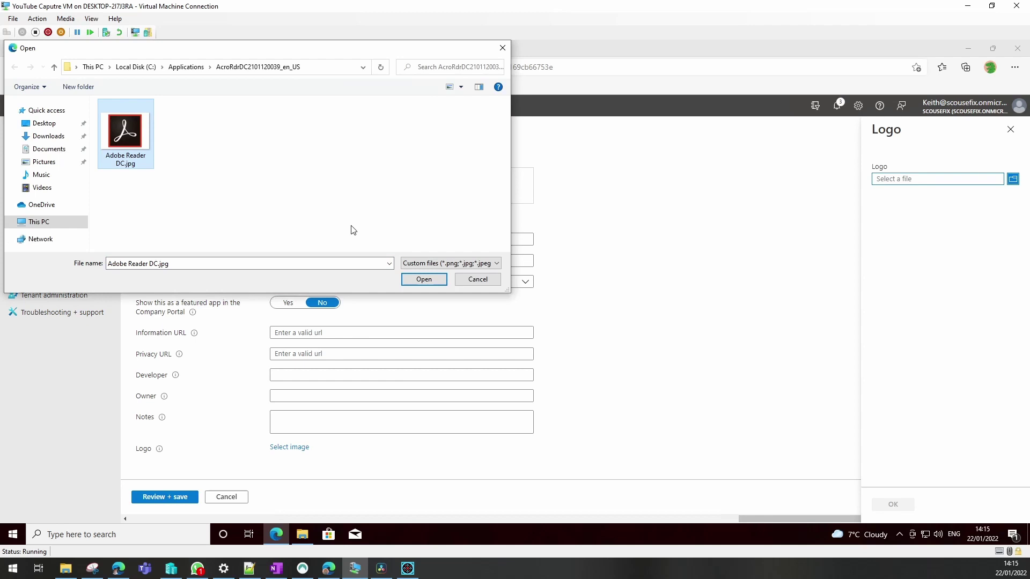
pyautogui.click(418, 279)
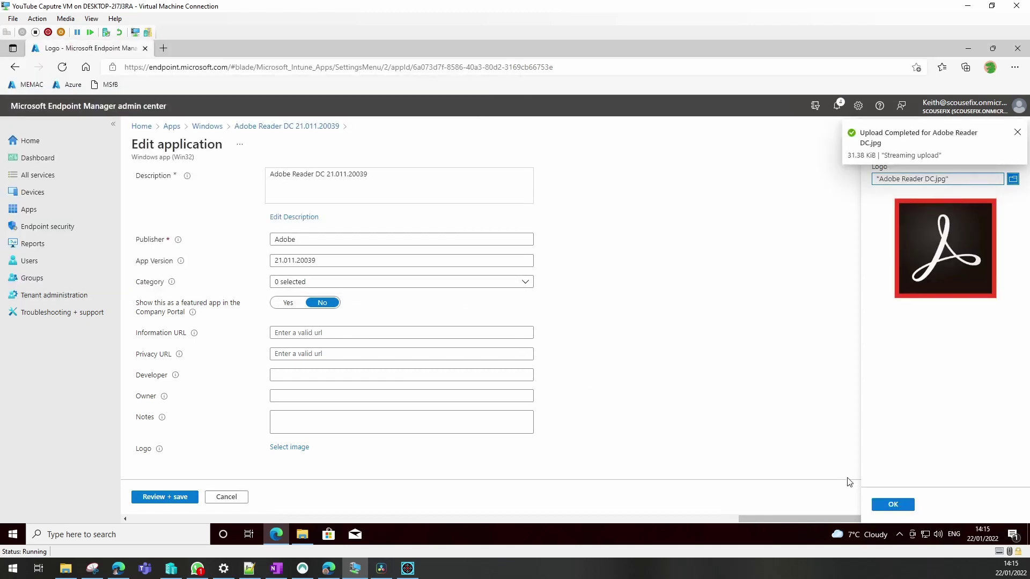
pyautogui.click(892, 504)
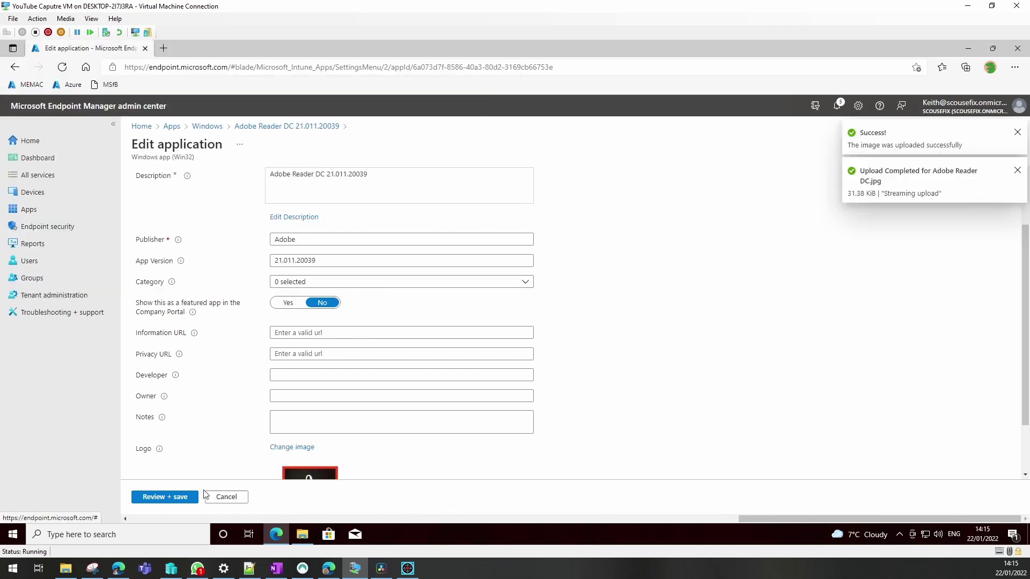
# Step: Step through Program, Requirements and Detection rules to the summary and save the app
pyautogui.click(173, 497)
pyautogui.click(173, 499)
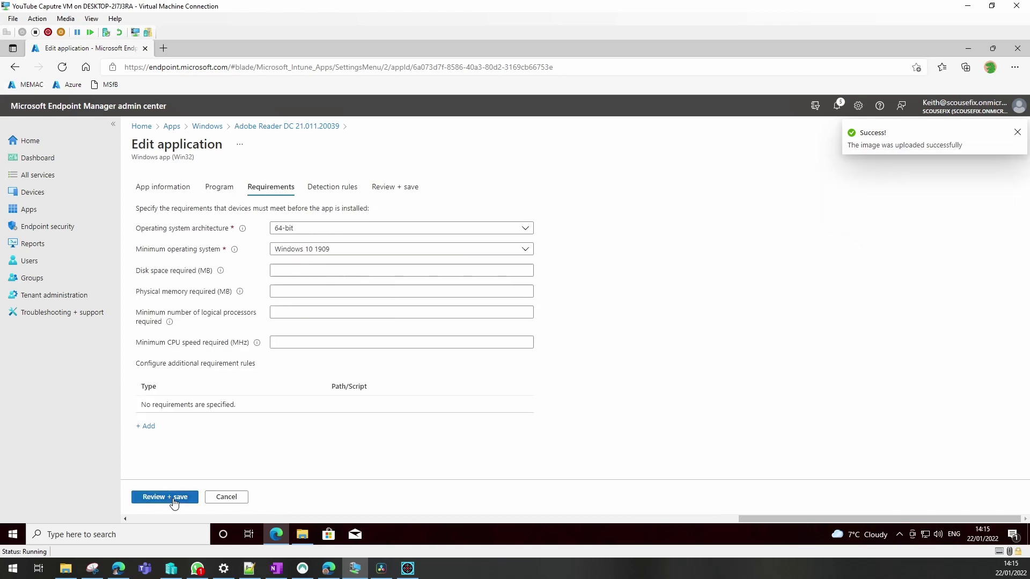
pyautogui.click(173, 499)
pyautogui.click(169, 497)
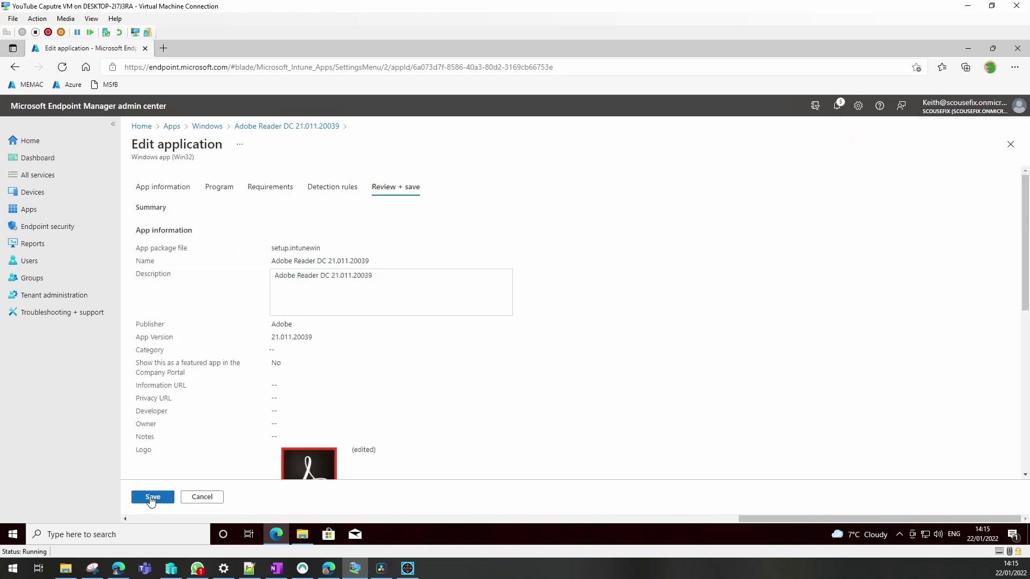
pyautogui.click(150, 498)
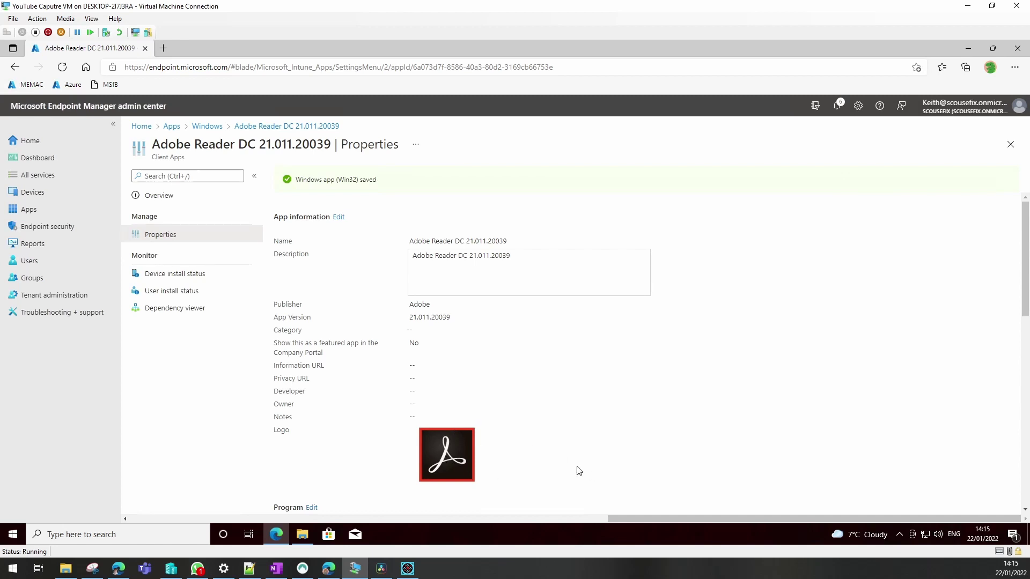
# Step: In Groups, create a new group named 'Adobe Reader for YouTube'
pyautogui.click(31, 277)
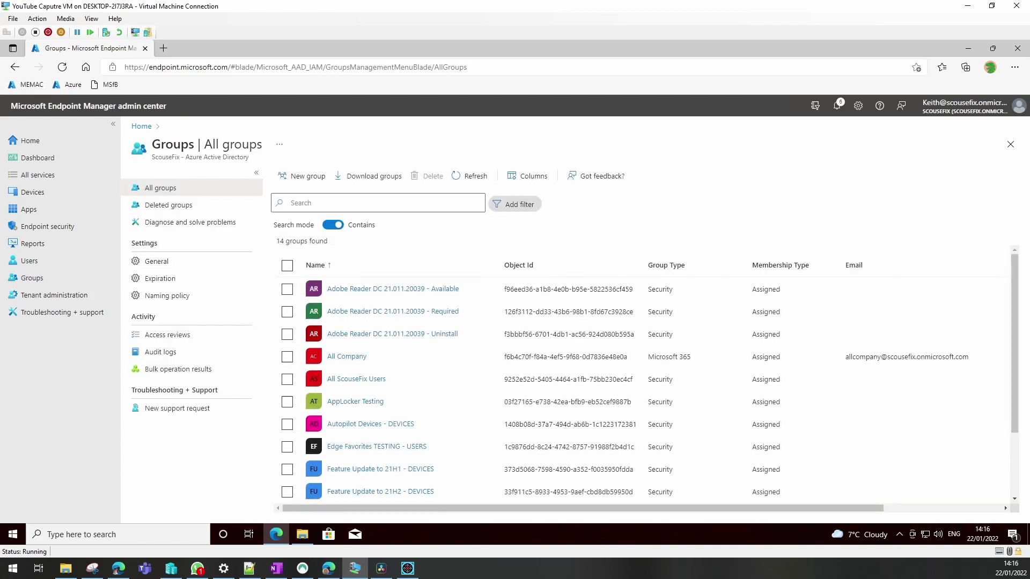
pyautogui.click(310, 179)
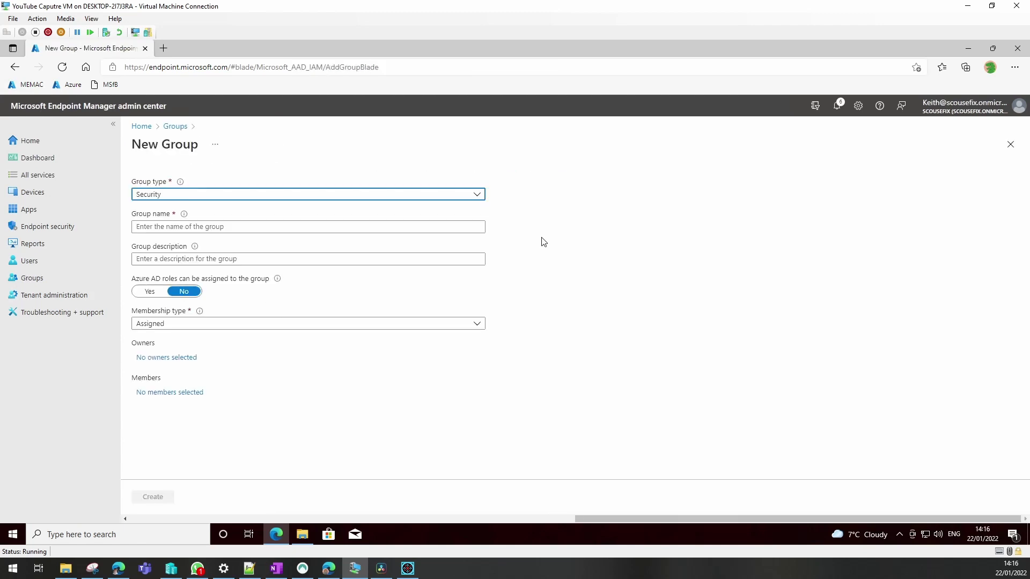
pyautogui.press('Tab')
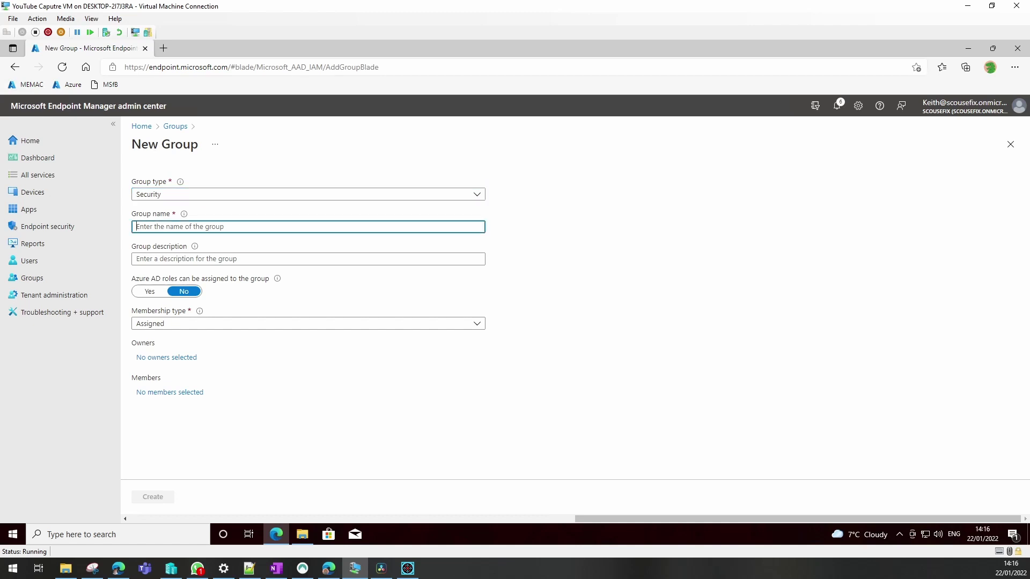
pyautogui.write('Adobe Reader for Y')
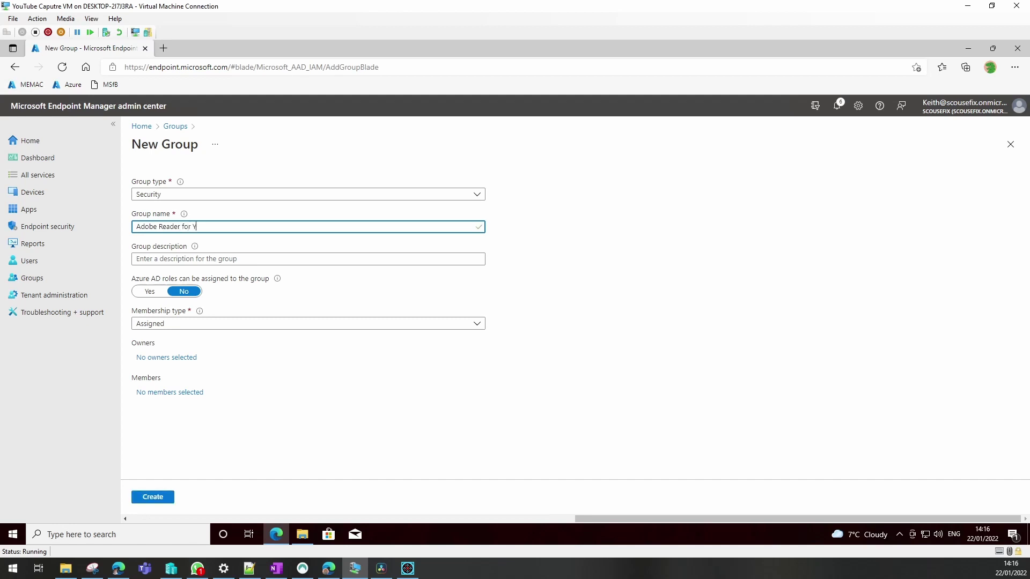
pyautogui.write('ouTube')
pyautogui.moveTo(220, 227); pyautogui.dragTo(130, 229)
pyautogui.hotkey('ctrl', 'c')
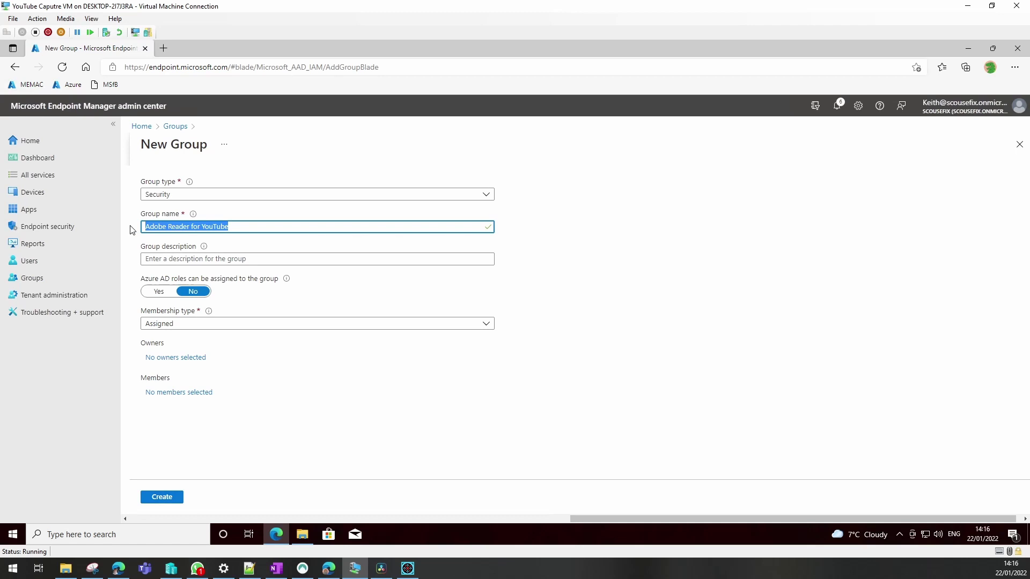
pyautogui.click(170, 497)
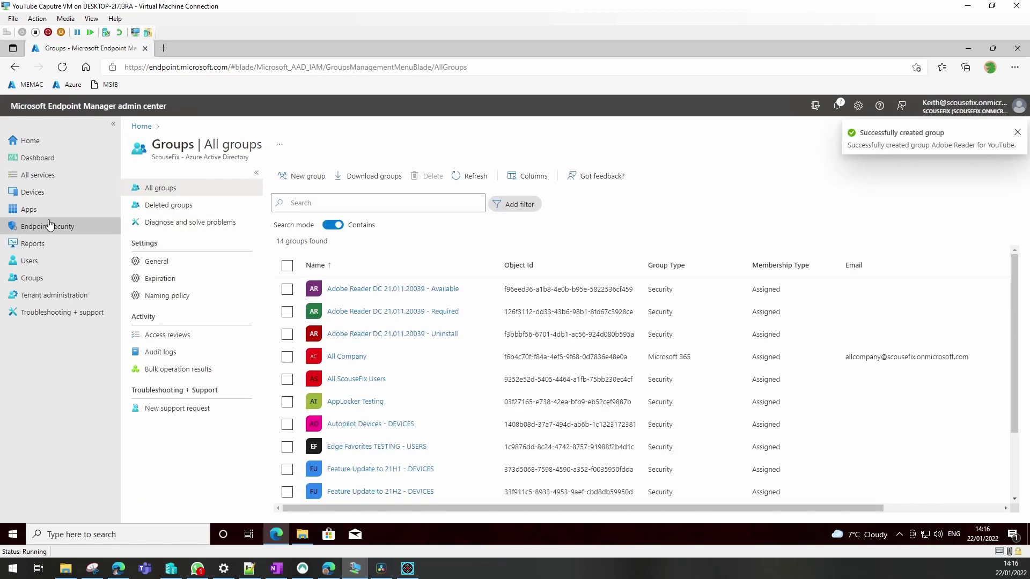
# Step: Open Adobe Reader DC 21.011.20039 from Windows apps and edit its Assignments in Properties
pyautogui.click(31, 210)
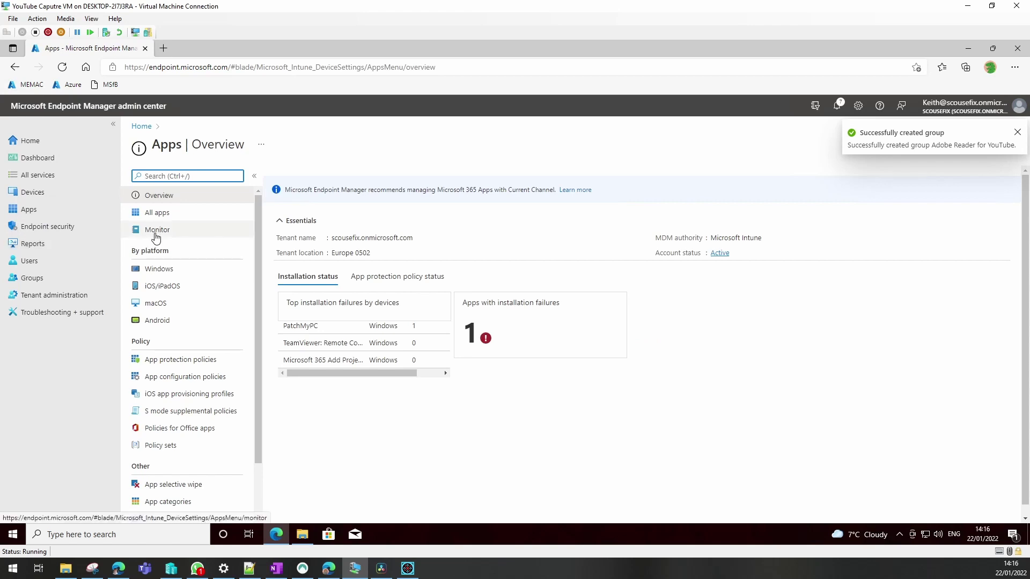
pyautogui.click(159, 269)
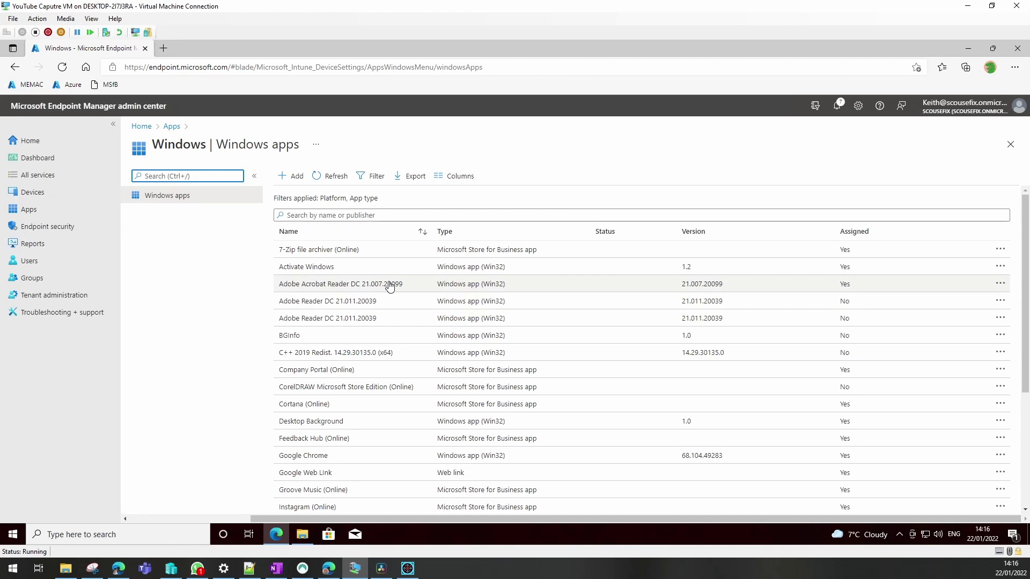
pyautogui.click(368, 321)
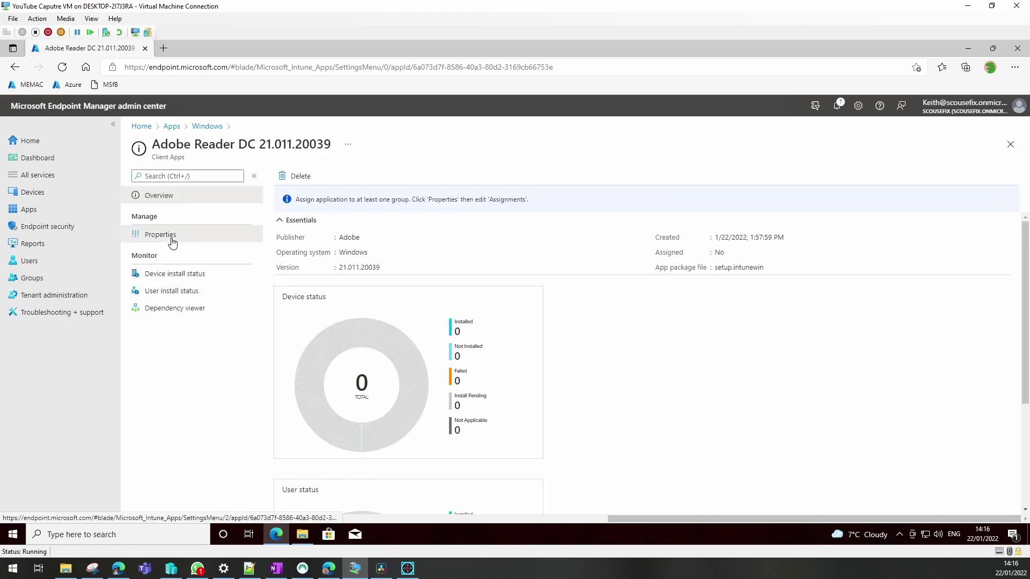
pyautogui.click(170, 236)
pyautogui.scroll(-3, 407, 390)
pyautogui.scroll(-6, 406, 388)
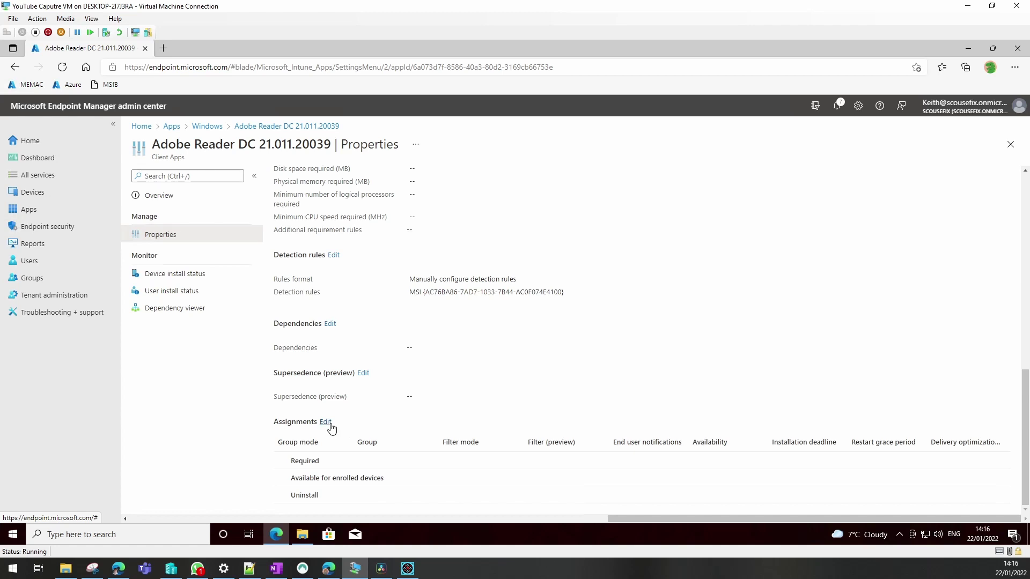
pyautogui.click(327, 423)
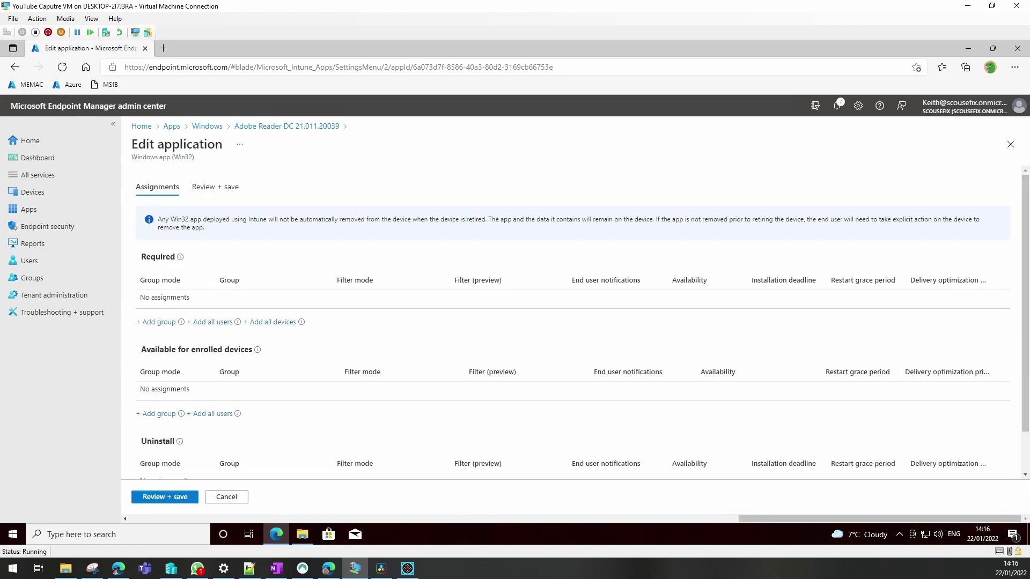
# Step: Search for and select the Adobe Reader for YouTube group under Required assignments
pyautogui.click(159, 322)
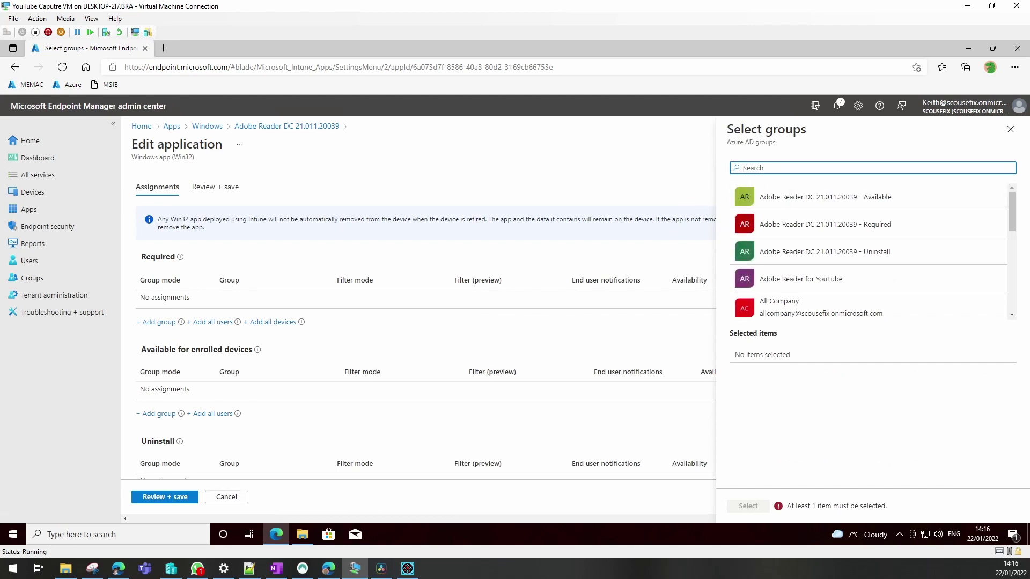
pyautogui.hotkey('ctrl', 'v')
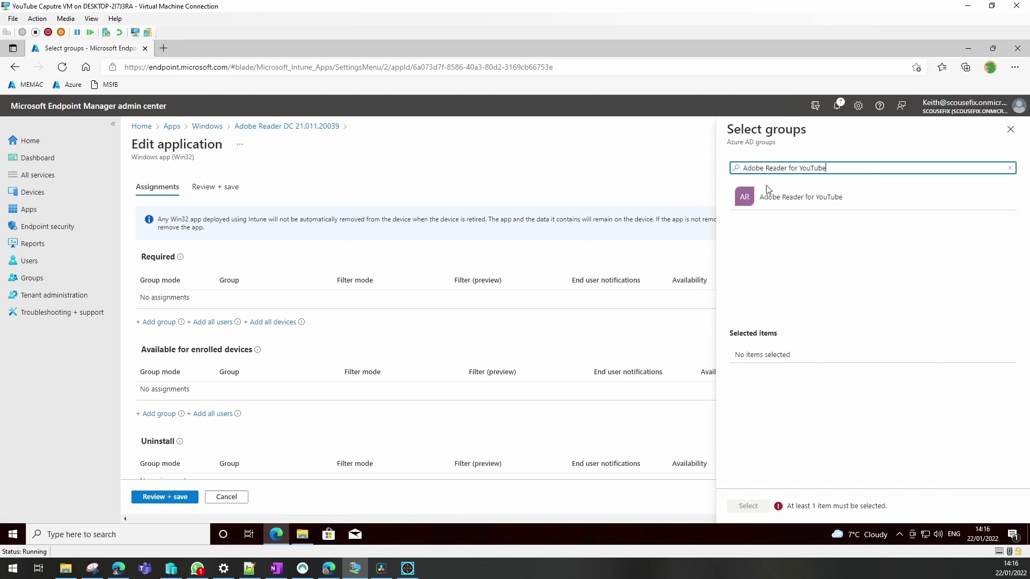
pyautogui.click(770, 198)
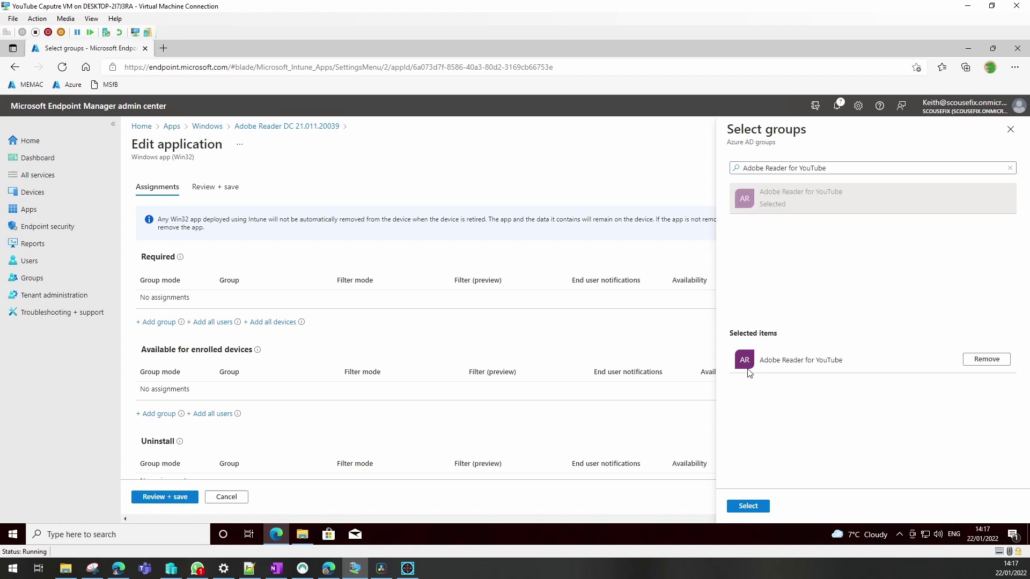
pyautogui.click(747, 506)
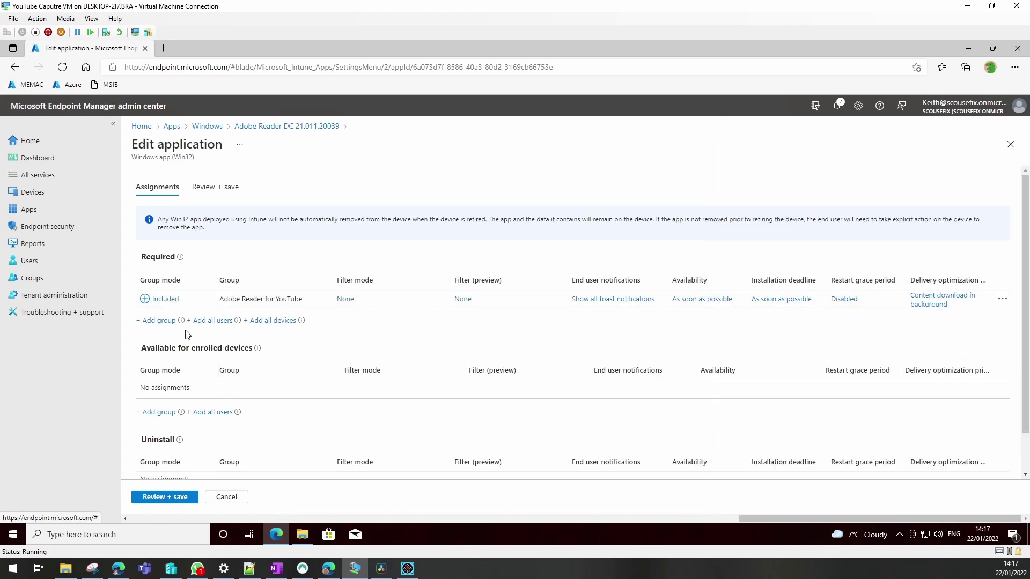
pyautogui.moveTo(299, 324)
pyautogui.moveTo(237, 321)
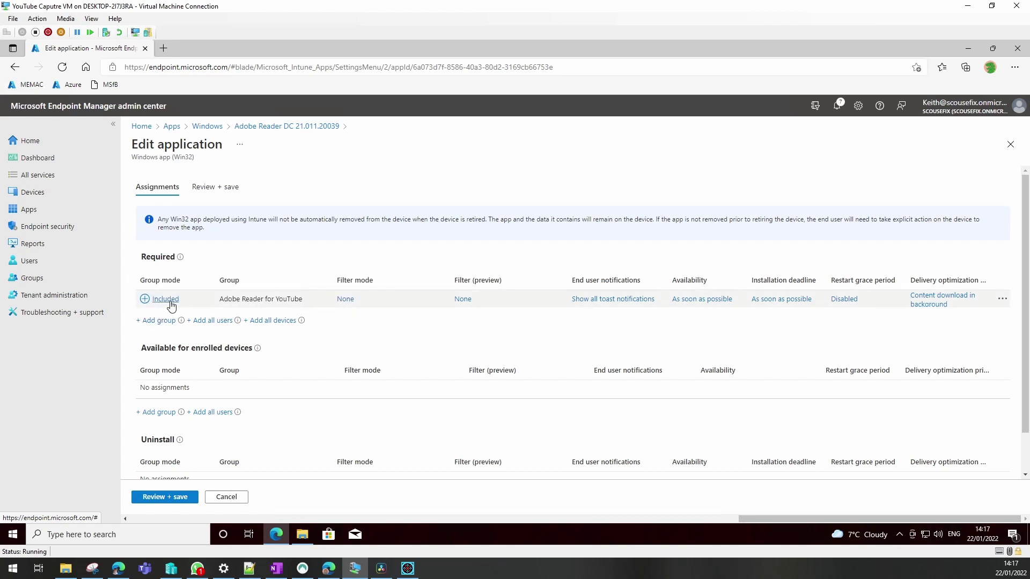
# Step: Set the Adobe Reader for YouTube assignment's mode to Excluded and confirm
pyautogui.click(171, 303)
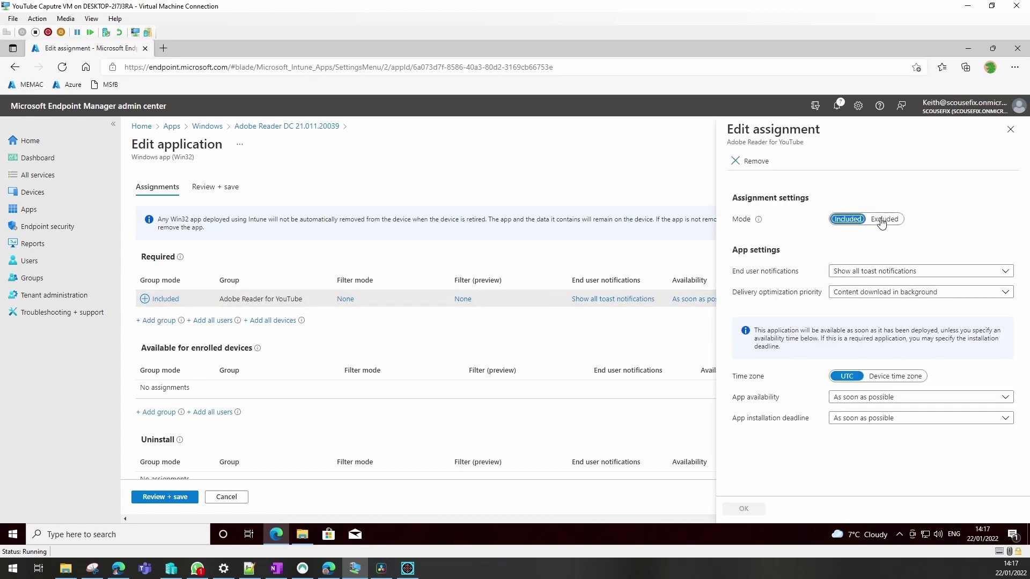
pyautogui.click(883, 220)
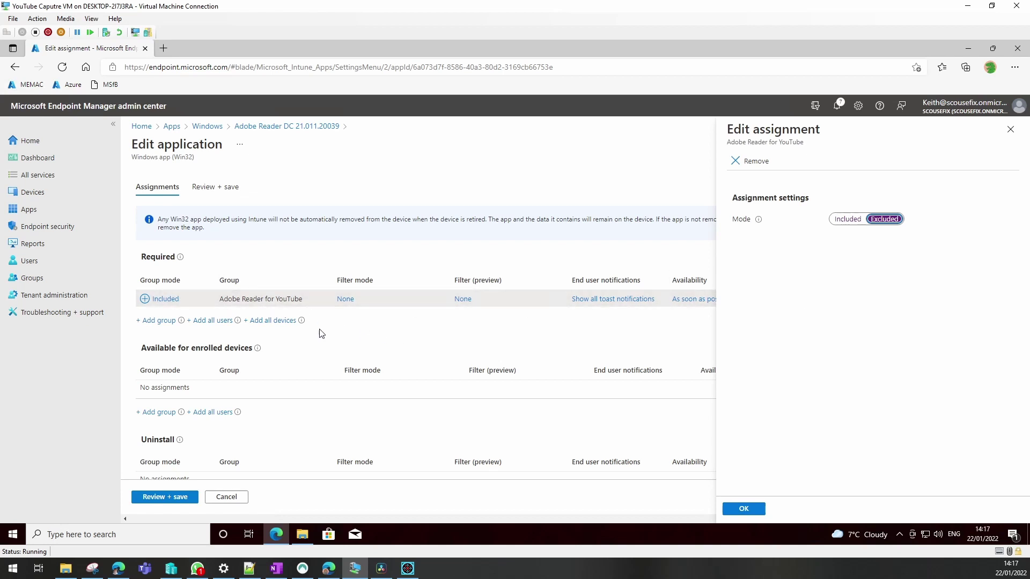
pyautogui.scroll(-1, 322, 334)
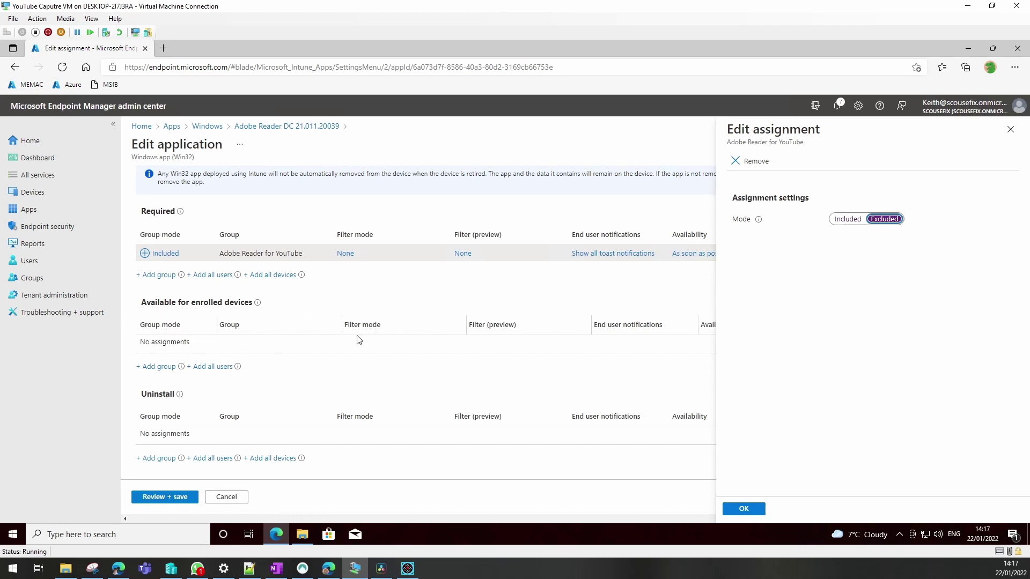
pyautogui.click(745, 511)
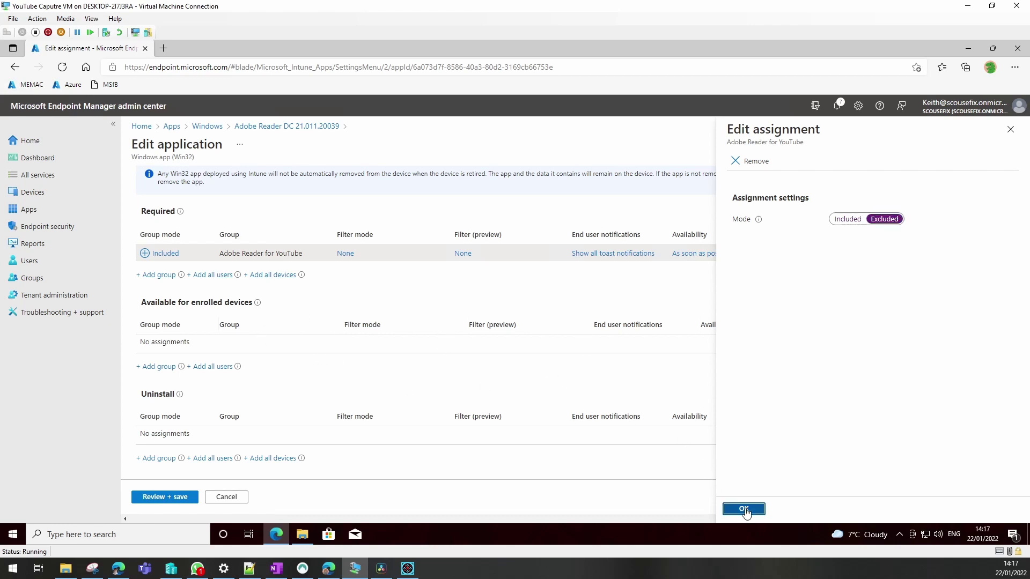